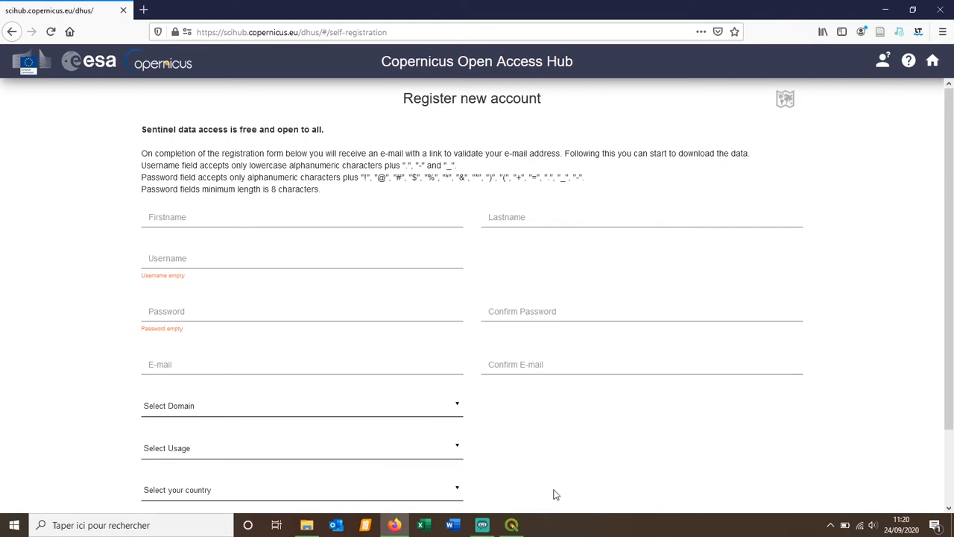
# Switch to QGIS and open the recent project "Projet tuto".
pyautogui.click(511, 526)
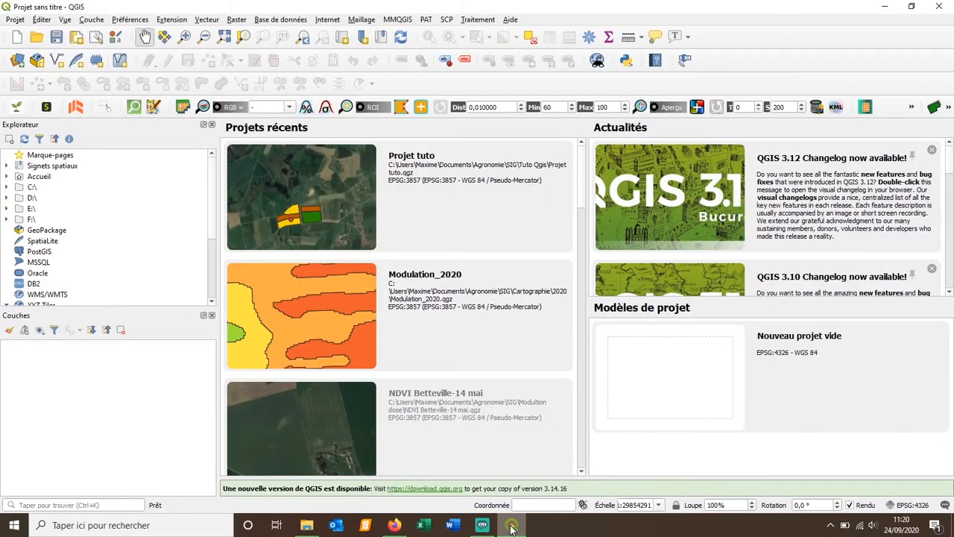
pyautogui.click(457, 215)
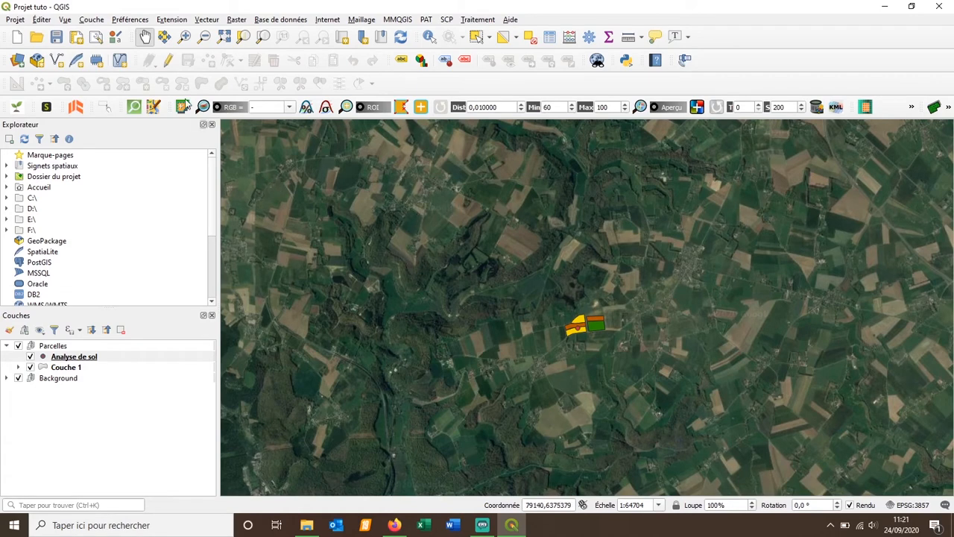
# Search all available extensions for "semi" and check the Semi-Automatic Classification Plugin entry.
pyautogui.click(171, 20)
pyautogui.click(186, 33)
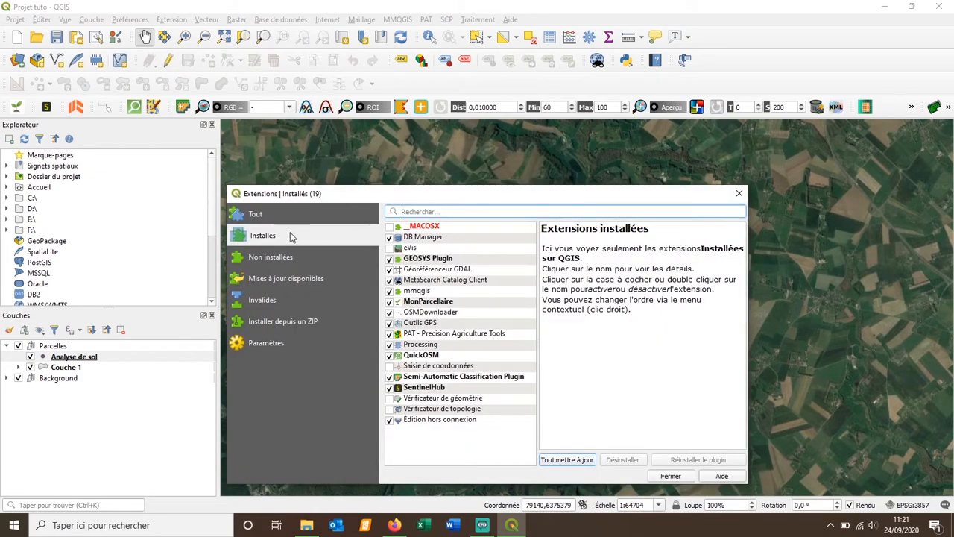
pyautogui.click(256, 215)
pyautogui.click(468, 212)
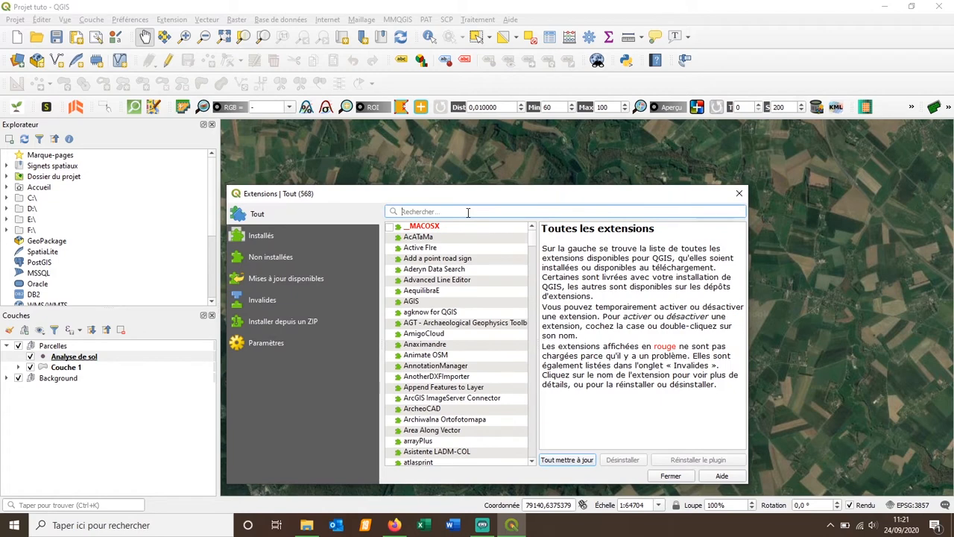
pyautogui.write('semi')
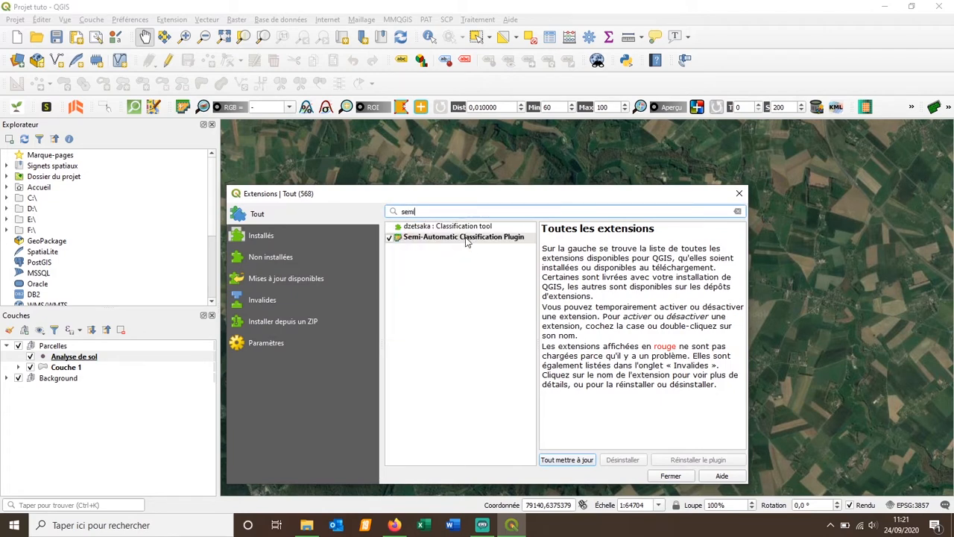
pyautogui.click(467, 238)
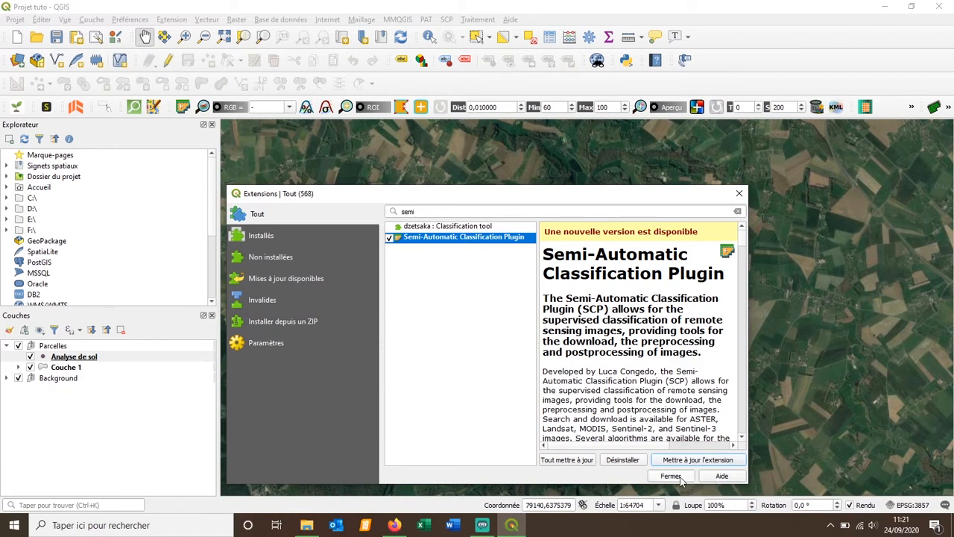
pyautogui.click(679, 477)
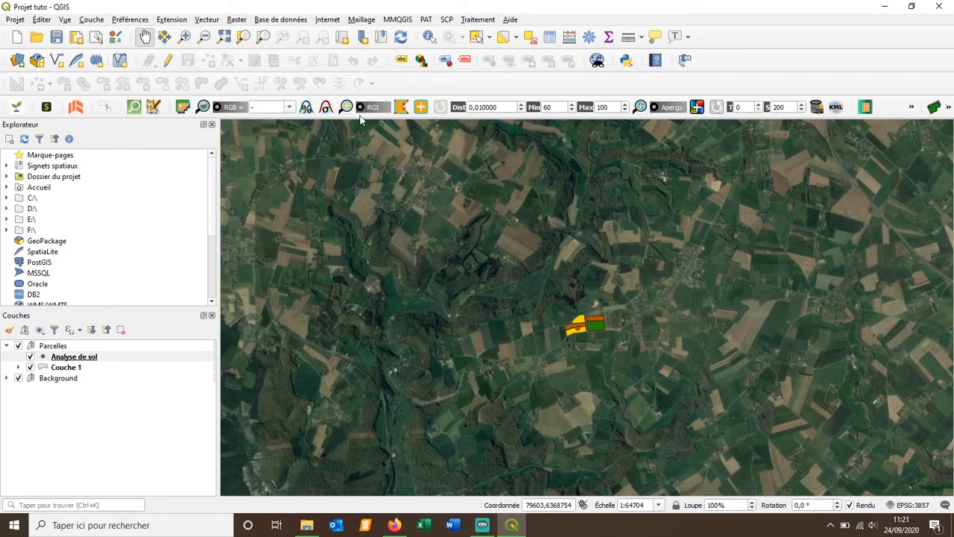
# Open the Semi-Automatic Classification Plugin's product download section and review the Sentinels service address, user and password fields.
pyautogui.click(183, 108)
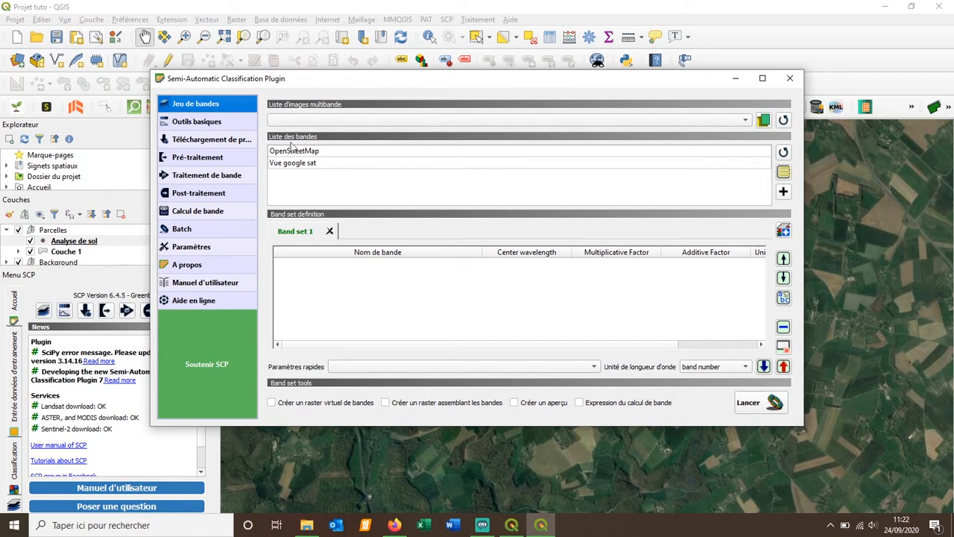
pyautogui.click(214, 140)
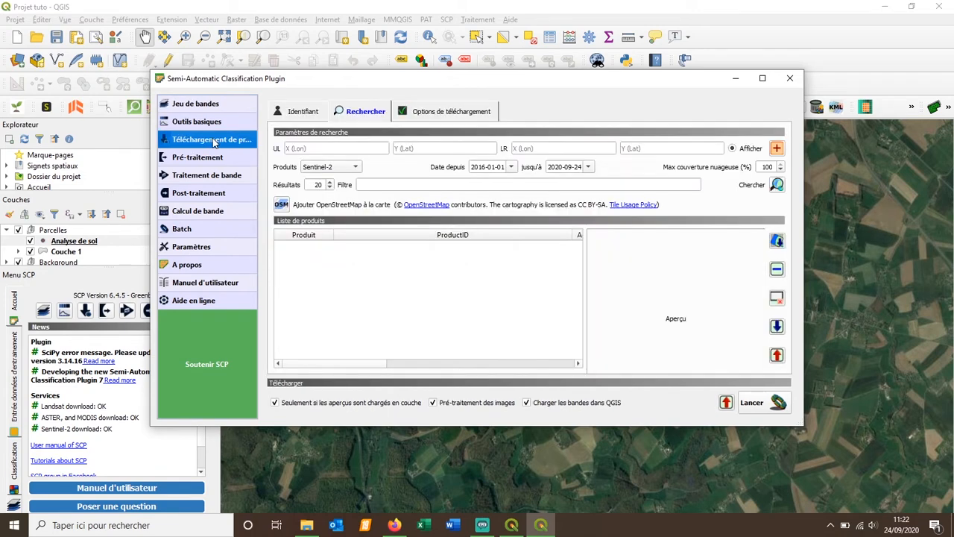
pyautogui.click(293, 119)
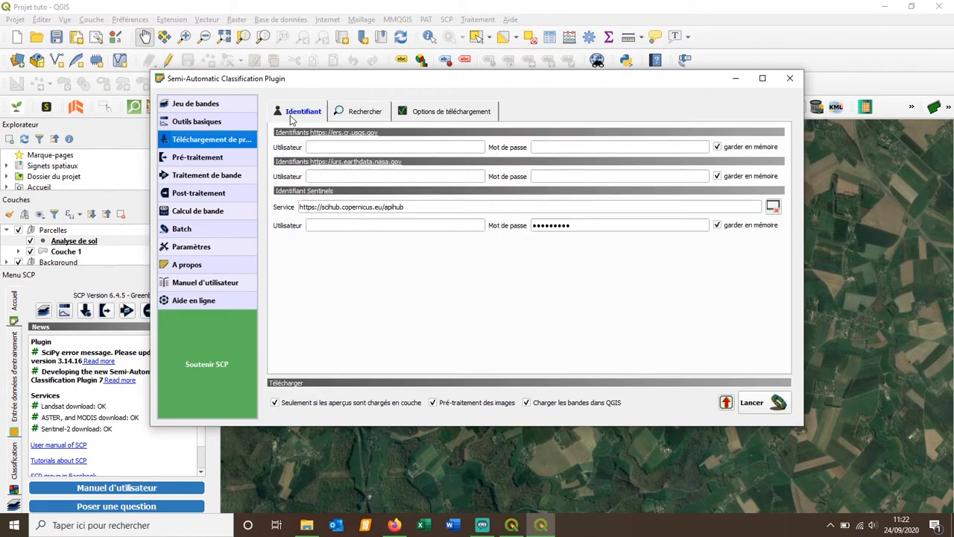
pyautogui.moveTo(406, 207); pyautogui.dragTo(322, 207)
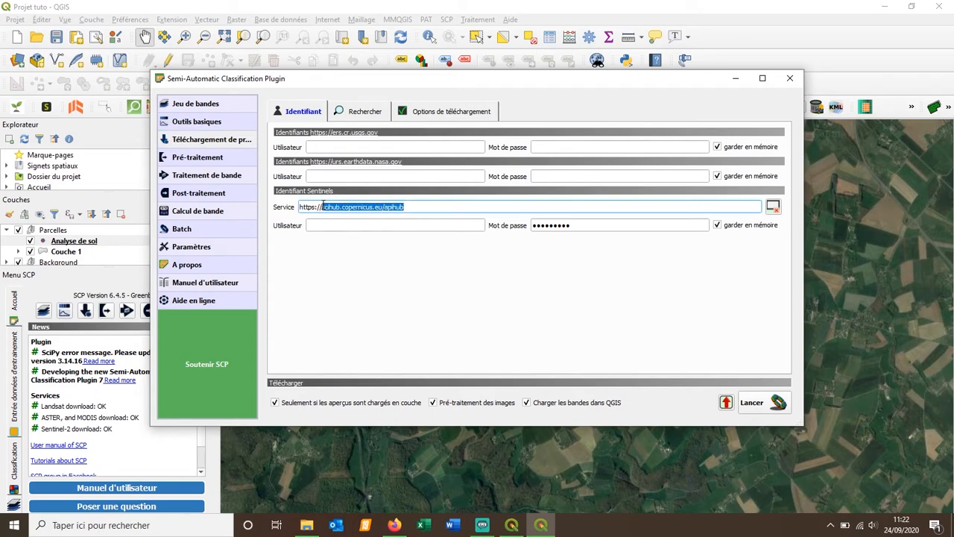
pyautogui.click(429, 207)
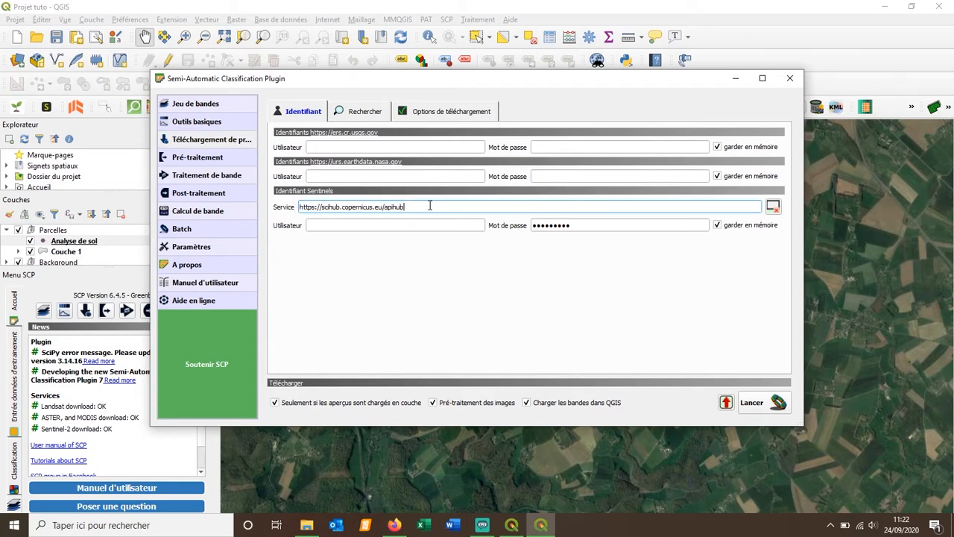
pyautogui.click(330, 228)
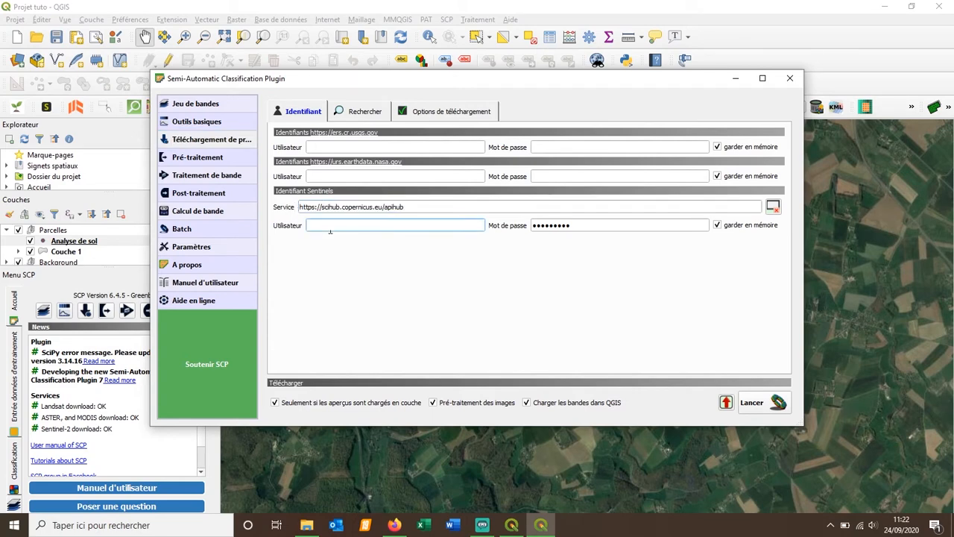
pyautogui.click(552, 225)
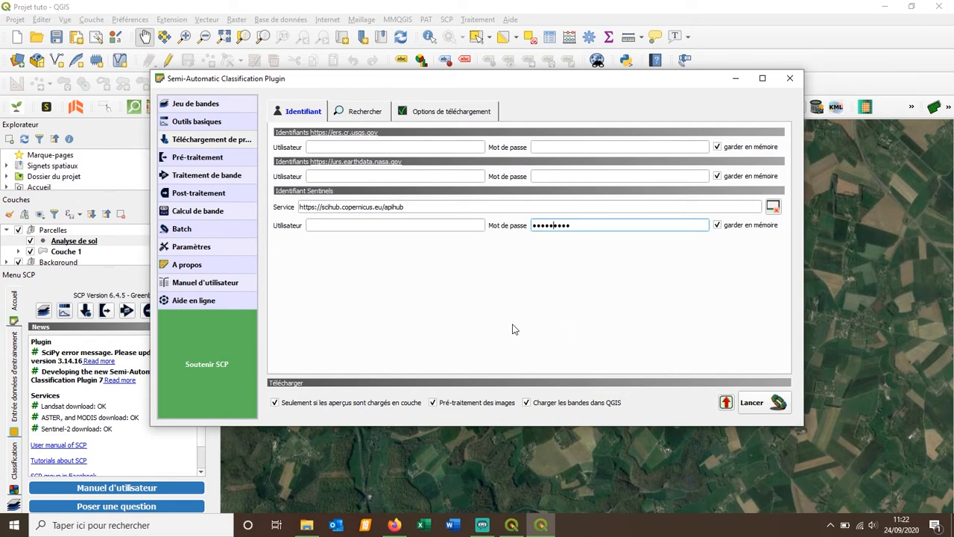
# Set the maximum cloud cover of the Sentinel-2 product search to 20%.
pyautogui.click(361, 113)
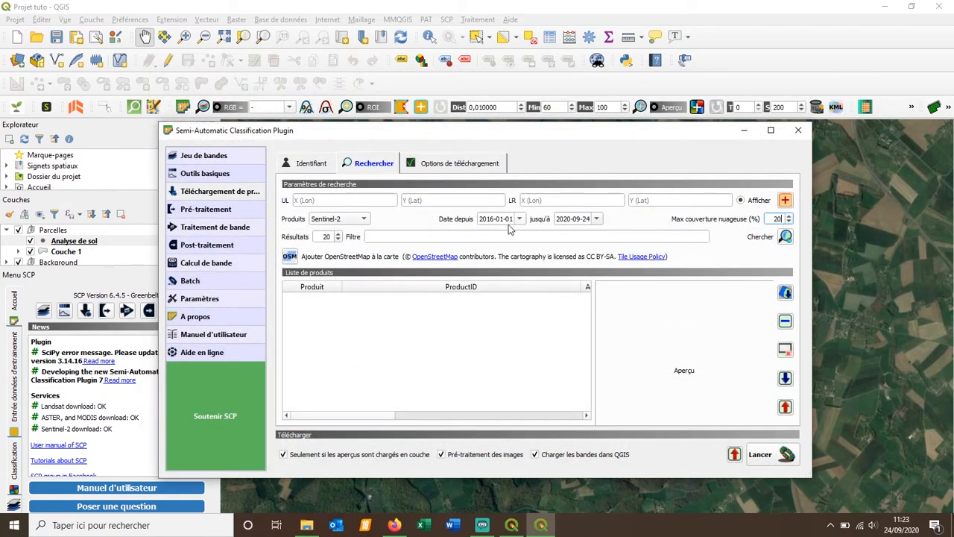
pyautogui.doubleClick(772, 219)
# Mark a rectangular search area on the map surrounding the coloured parcels and search for Sentinel-2 products within it.
pyautogui.click(743, 131)
pyautogui.click(328, 162)
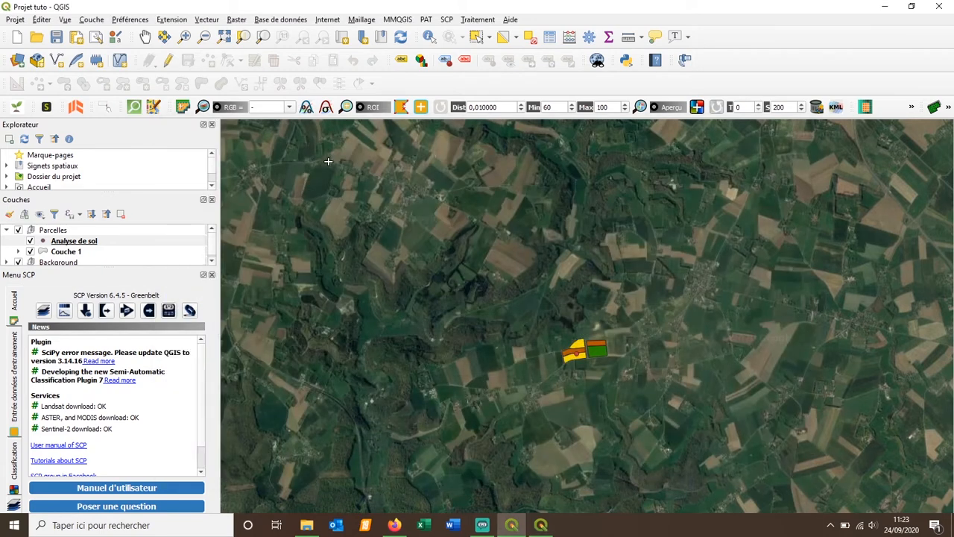
pyautogui.rightClick(832, 438)
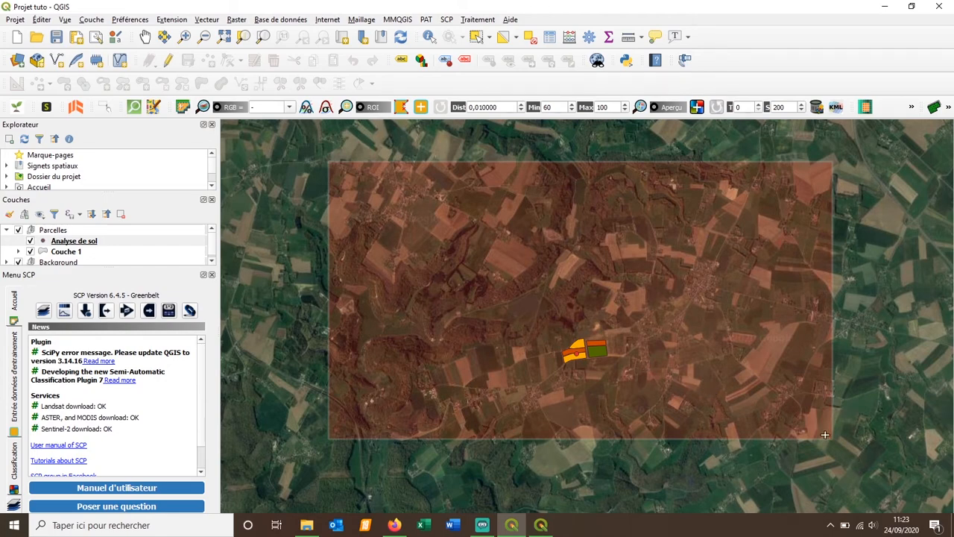
pyautogui.click(540, 525)
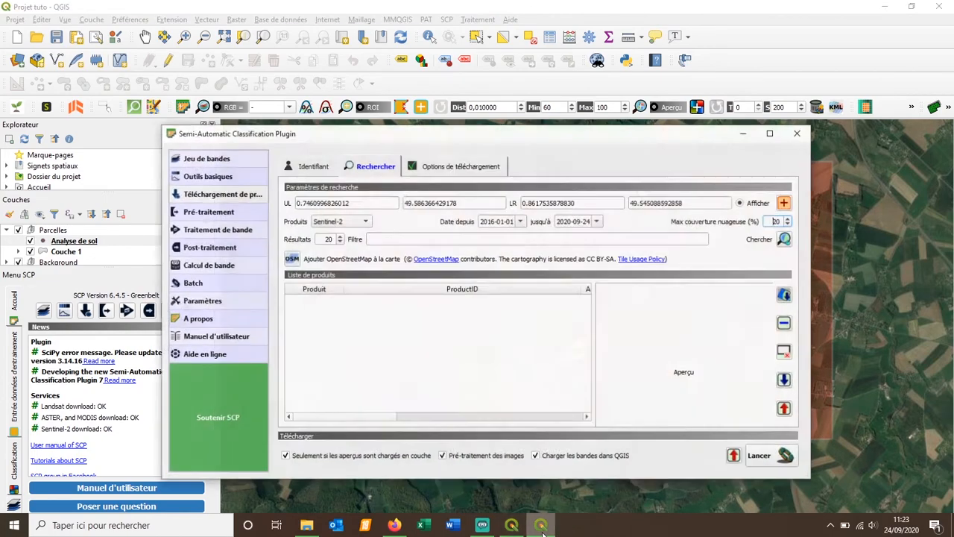
pyautogui.click(785, 236)
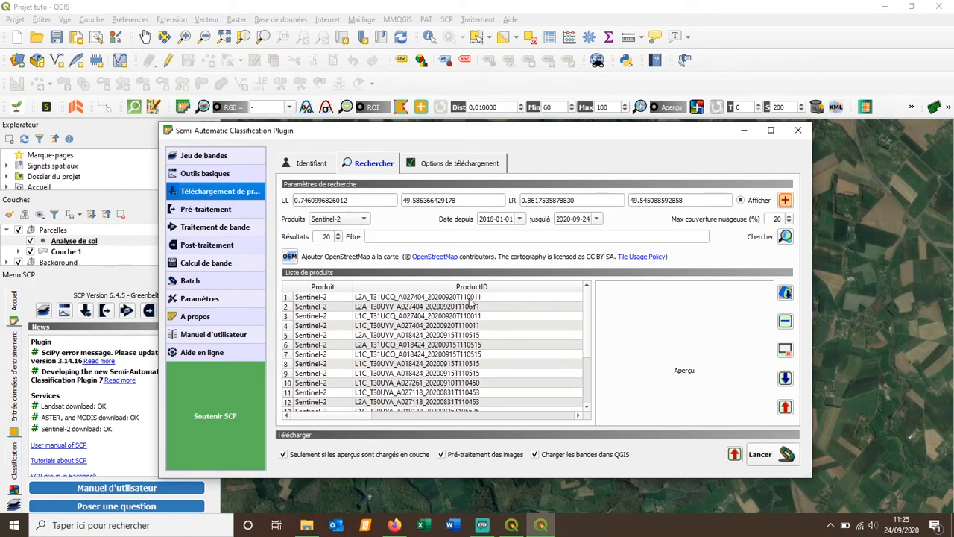
# Preview the L2A products of tiles T31UCQ and T30UYV acquired on 2020-09-20 and 2020-09-15.
pyautogui.click(431, 298)
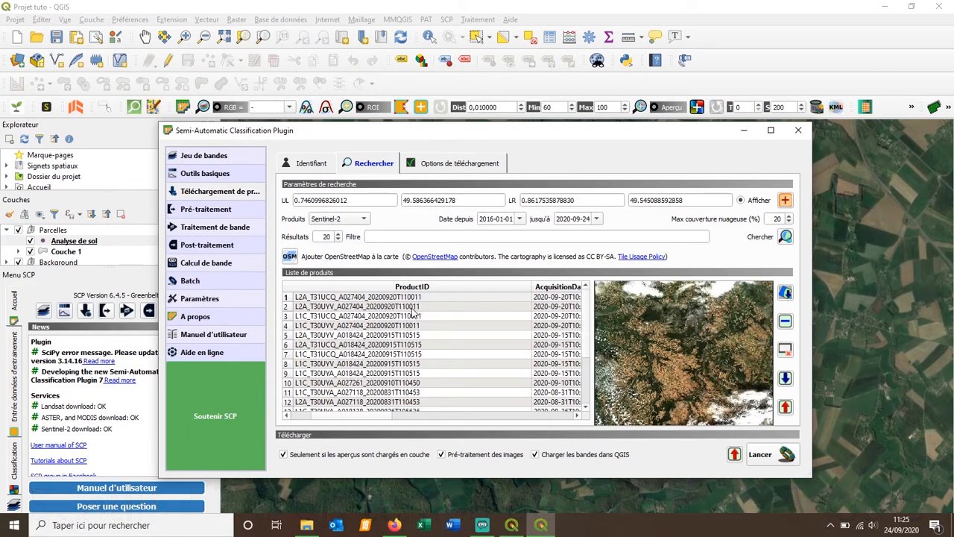
pyautogui.click(410, 309)
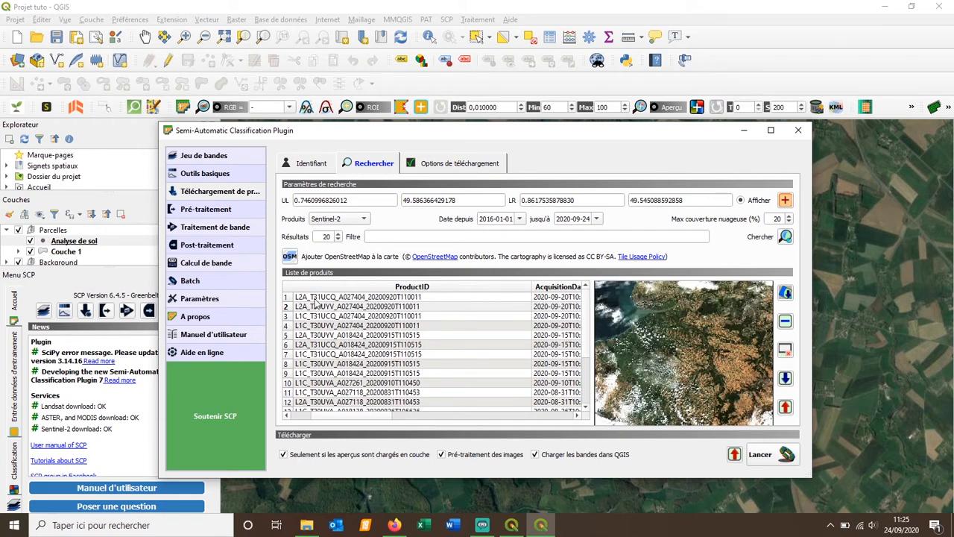
pyautogui.click(311, 349)
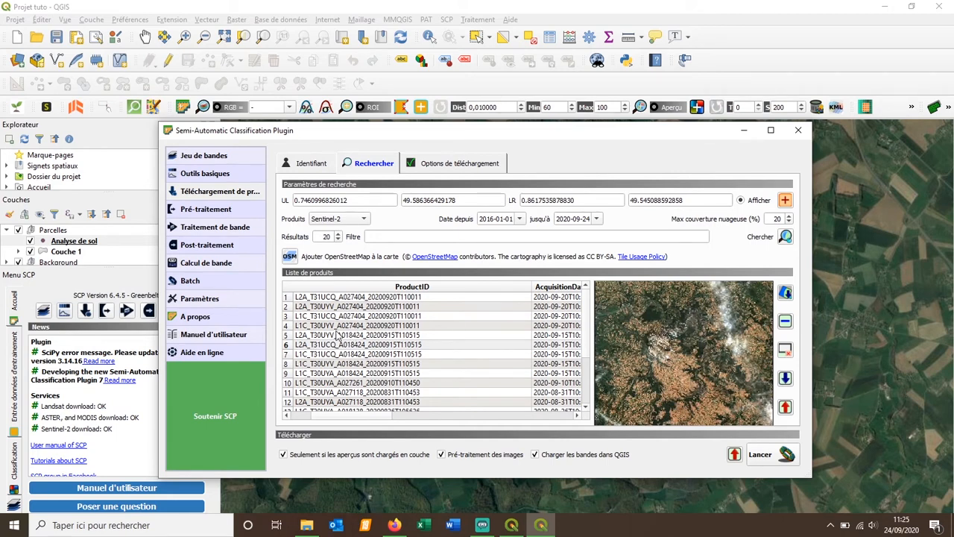
pyautogui.click(313, 340)
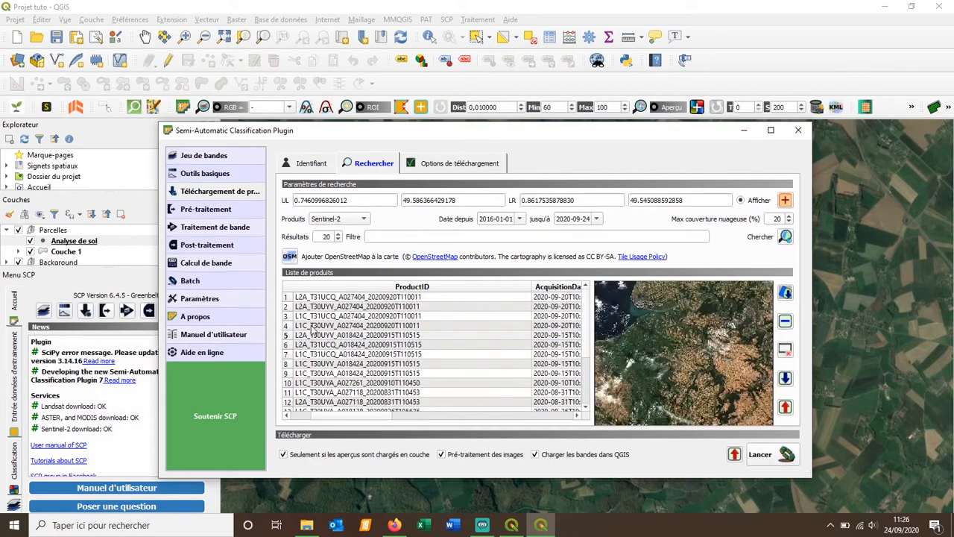
# Remove every product from the results list except L2A_T31UCQ_A018424_20200915T110515.
pyautogui.press('Delete')
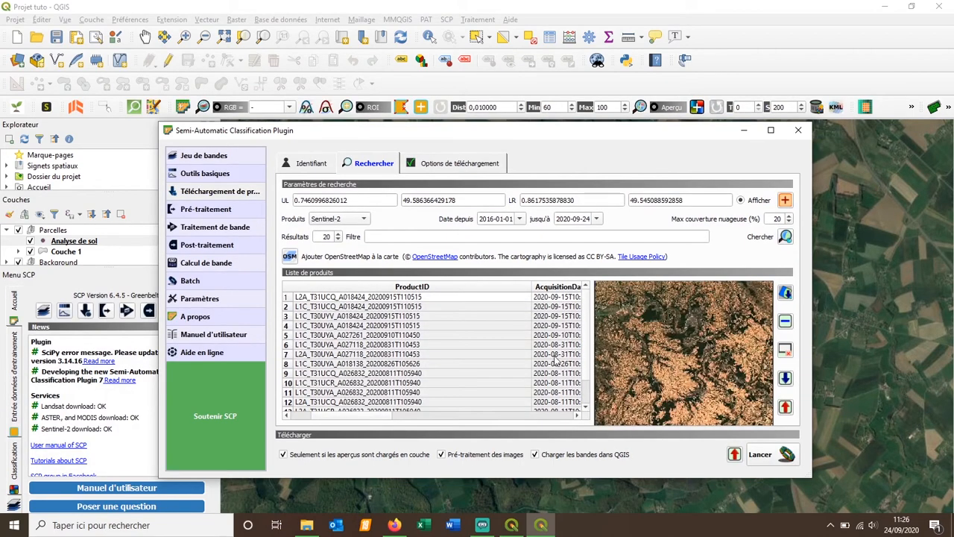
pyautogui.click(785, 321)
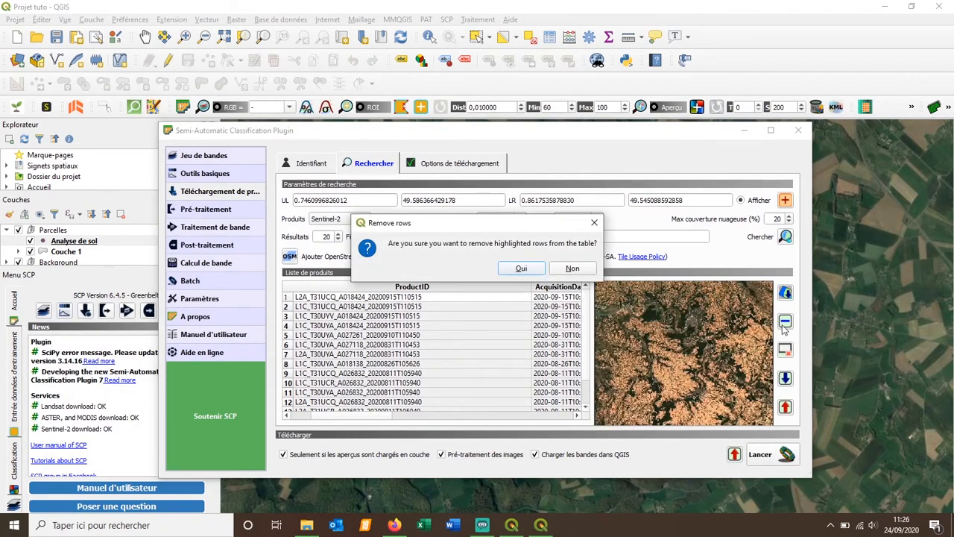
pyautogui.click(505, 272)
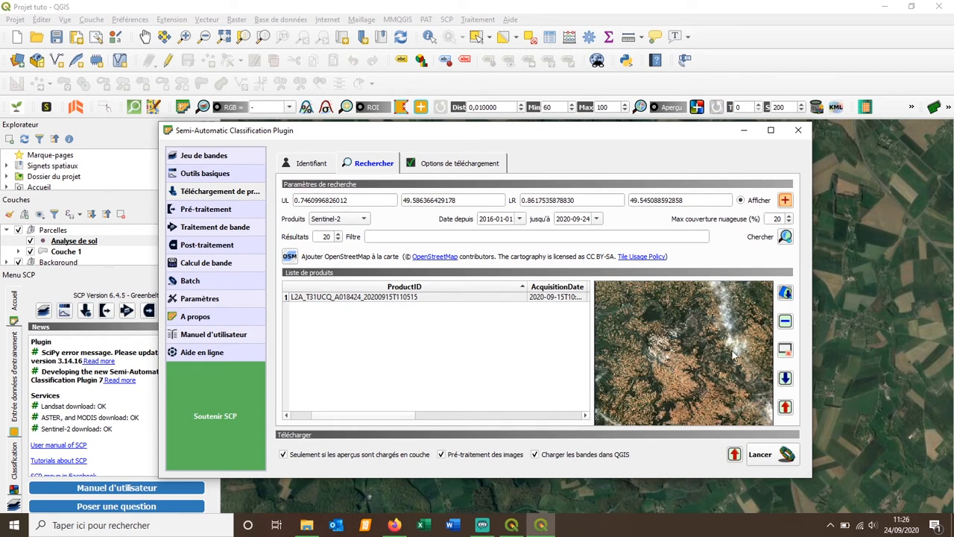
# Restrict the download to Sentinel-2 bands 4 and 8, and turn off the preview-only restriction and image preprocessing.
pyautogui.click(459, 166)
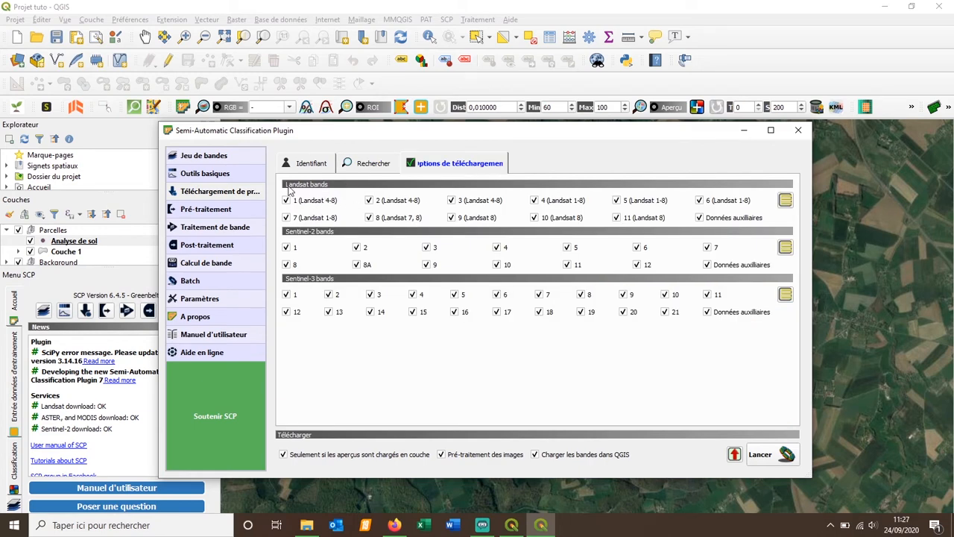
pyautogui.click(785, 199)
pyautogui.click(784, 294)
pyautogui.click(786, 248)
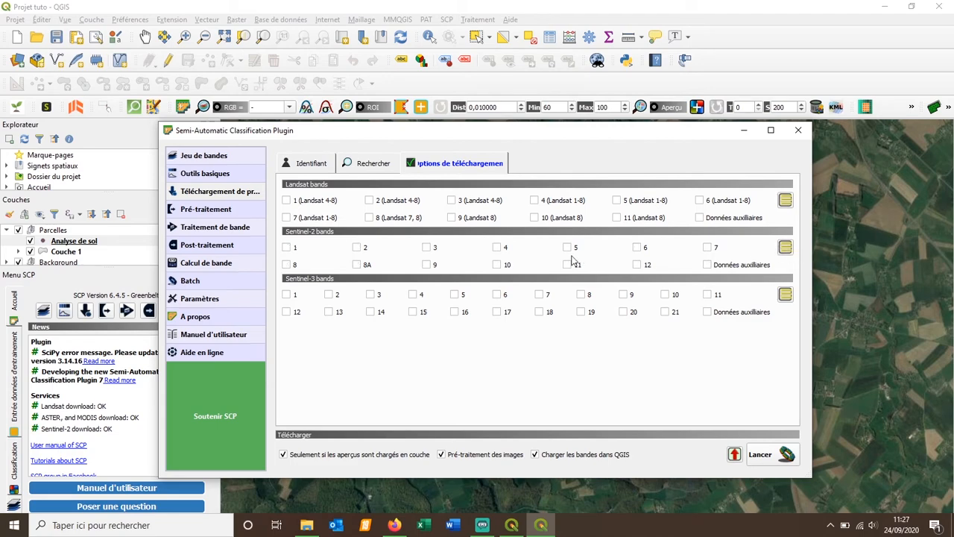
pyautogui.click(498, 247)
pyautogui.click(356, 456)
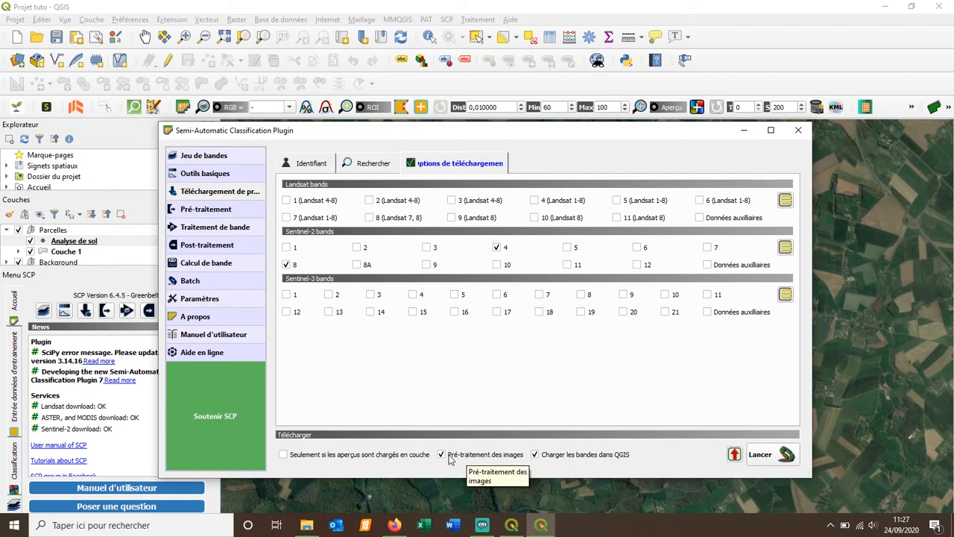
pyautogui.click(450, 456)
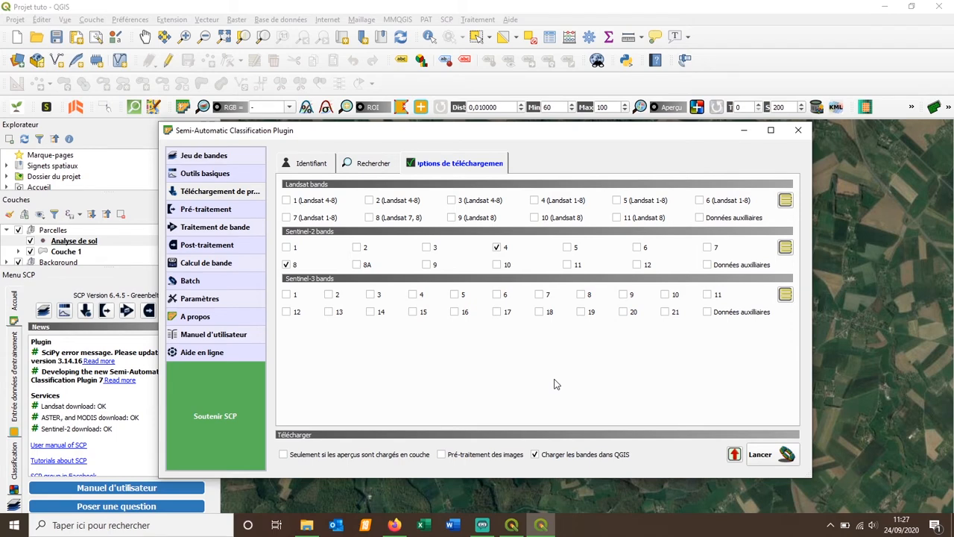
# Download the selected bands of the remaining product into the "Bandes sat" folder.
pyautogui.click(769, 460)
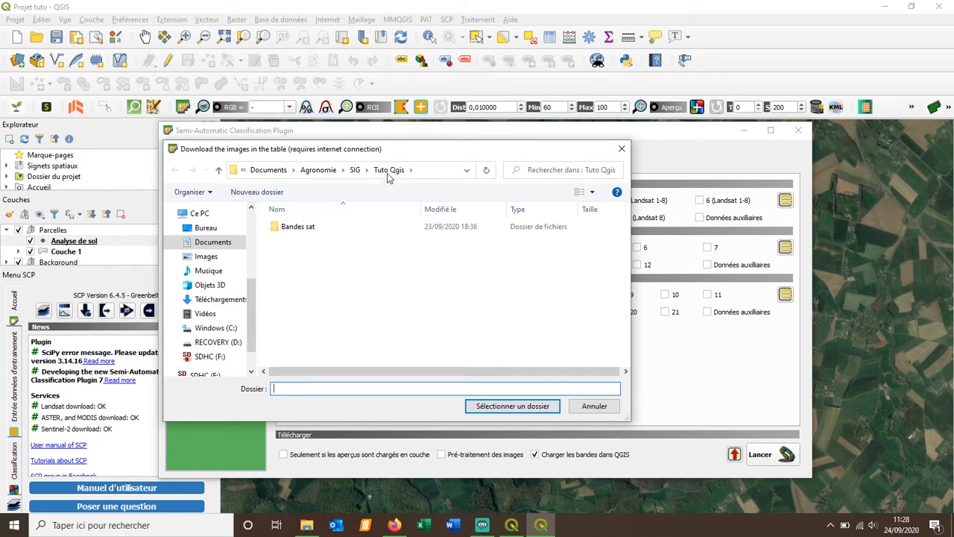
pyautogui.click(301, 234)
pyautogui.click(507, 410)
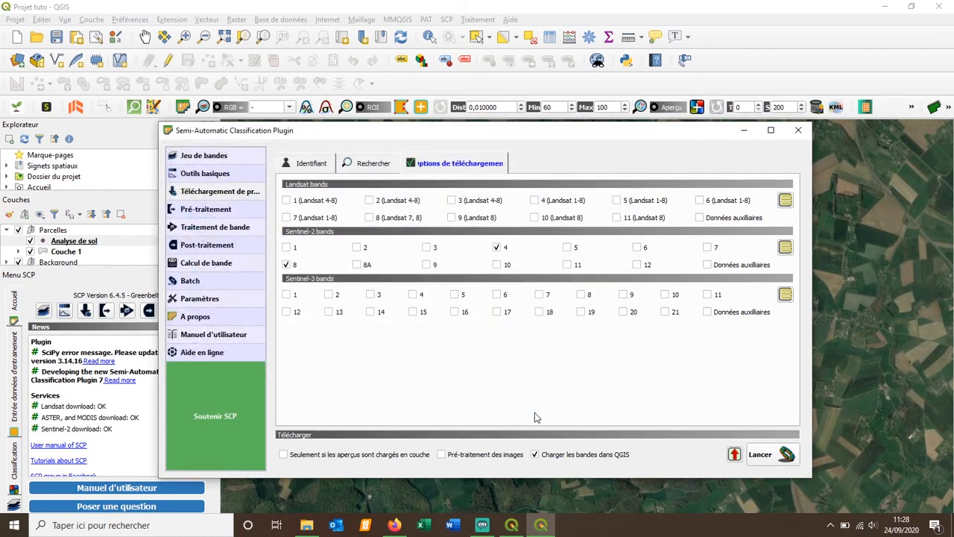
pyautogui.click(748, 453)
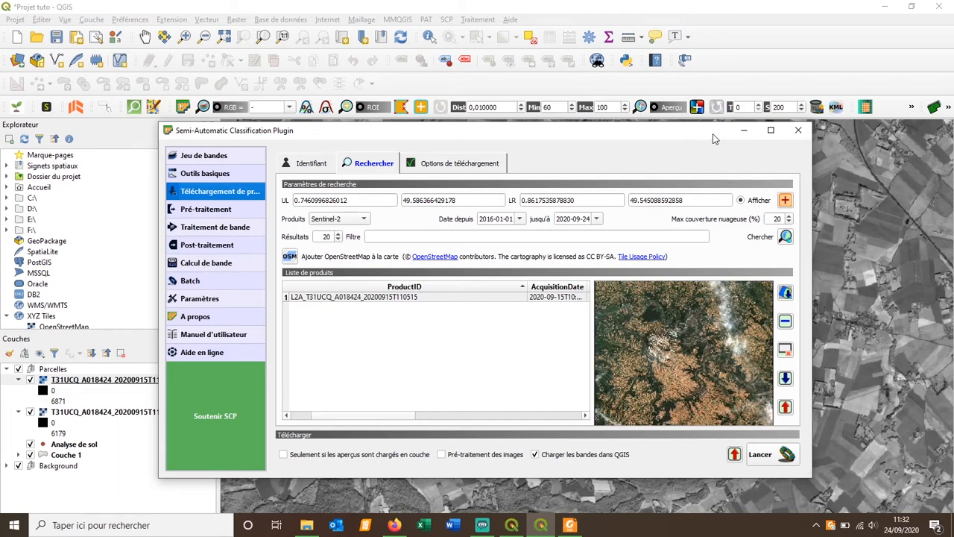
# Minimize the Semi-Automatic Classification Plugin window and gather the downloaded B08 and B04 layers in a layer group named "Bandes sat".
pyautogui.click(742, 130)
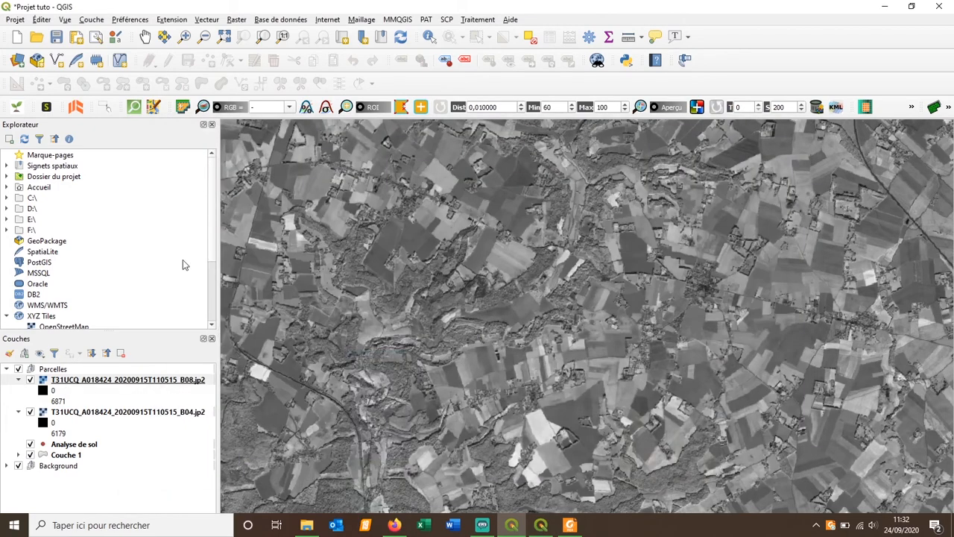
pyautogui.click(70, 382)
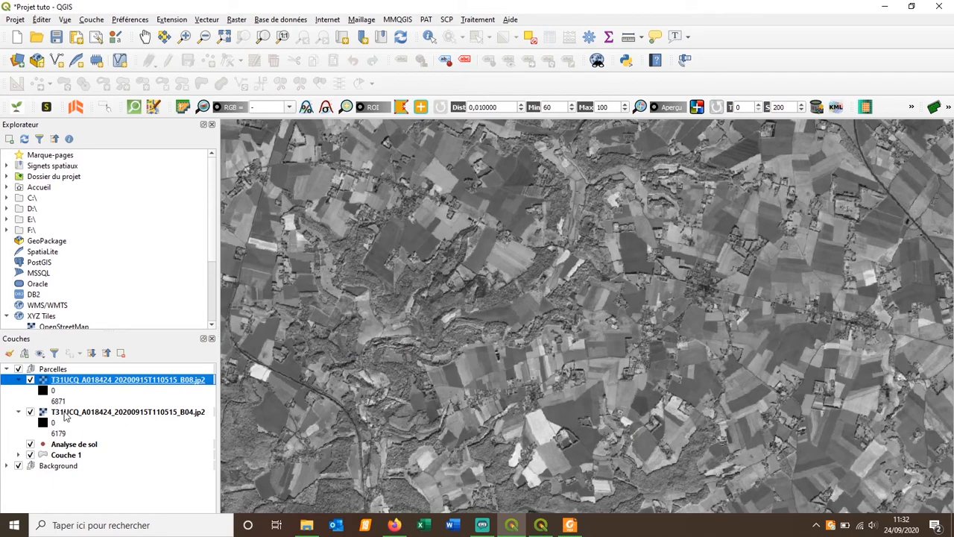
pyautogui.click(65, 412)
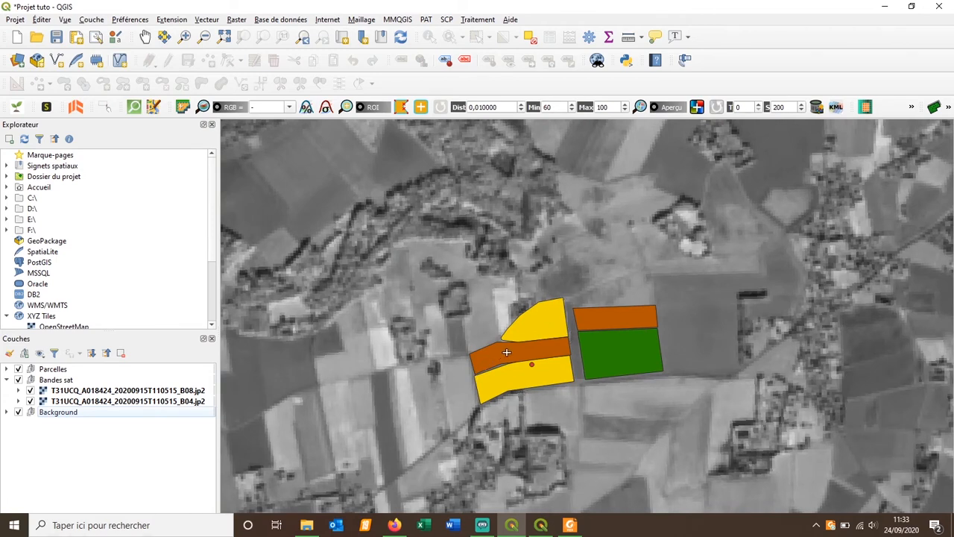
# Examine the full extent of the Sentinel-2 tile on the map and return to the farm parcels.
pyautogui.scroll(-10, 506, 352)
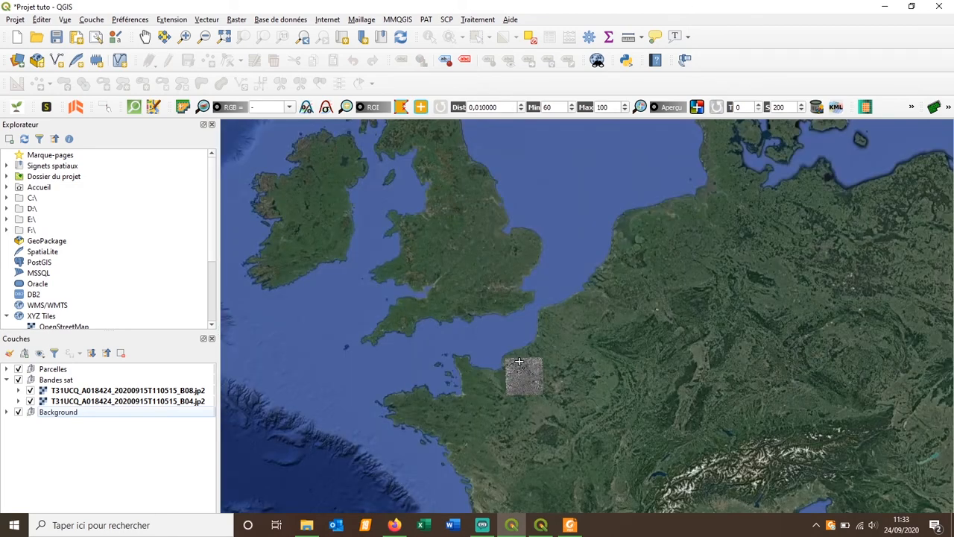
pyautogui.scroll(3, 515, 359)
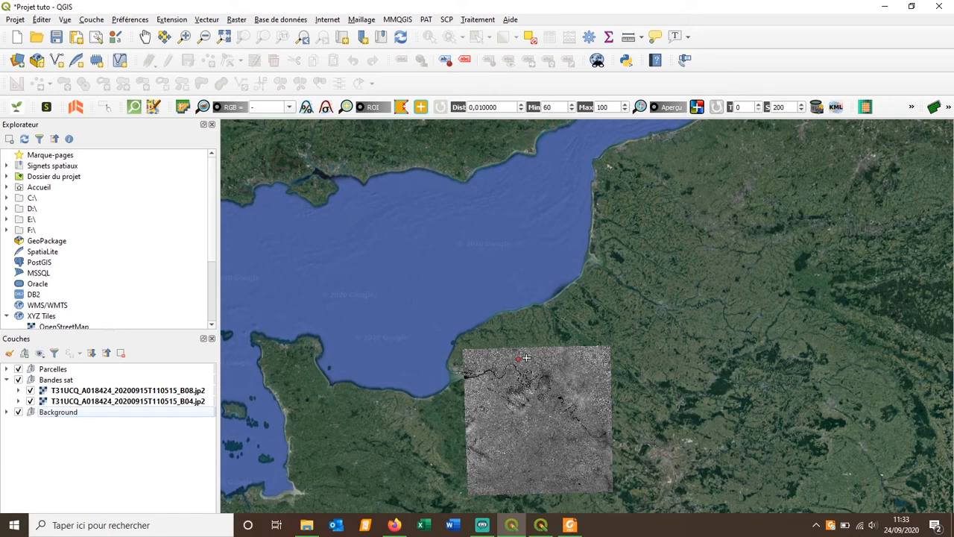
pyautogui.scroll(8, 530, 362)
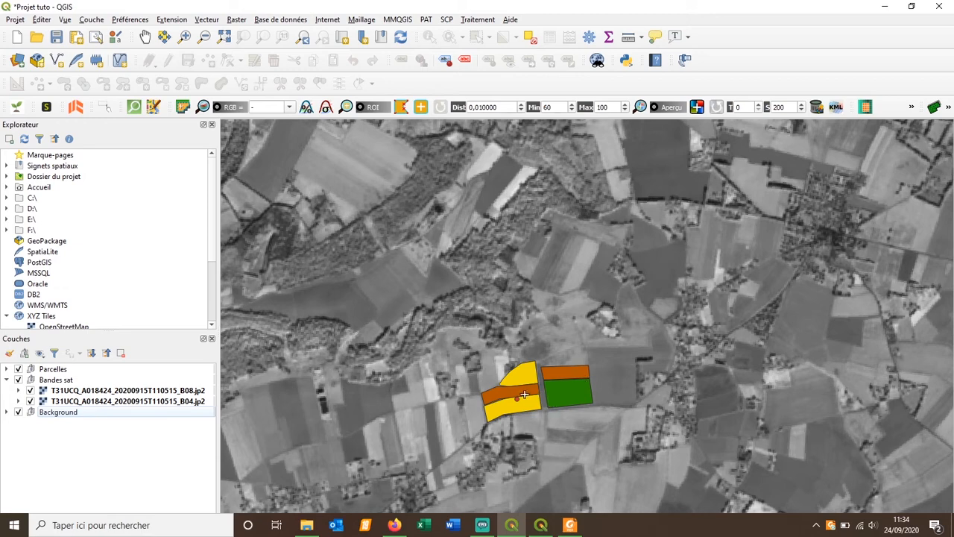
# Search the processing toolbox for "clip" and open the GDAL tool "Découper un raster selon une couche de masque".
pyautogui.click(590, 38)
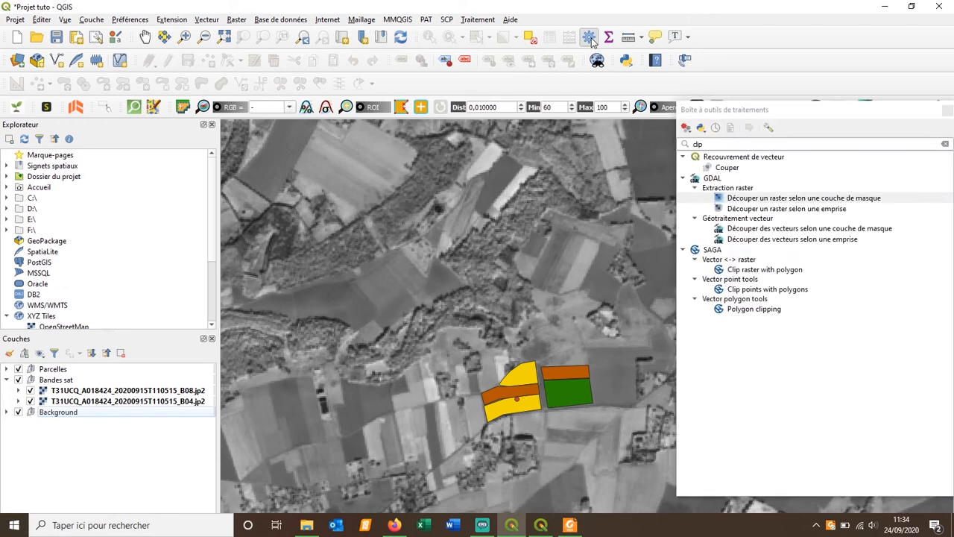
pyautogui.moveTo(717, 144); pyautogui.dragTo(685, 145)
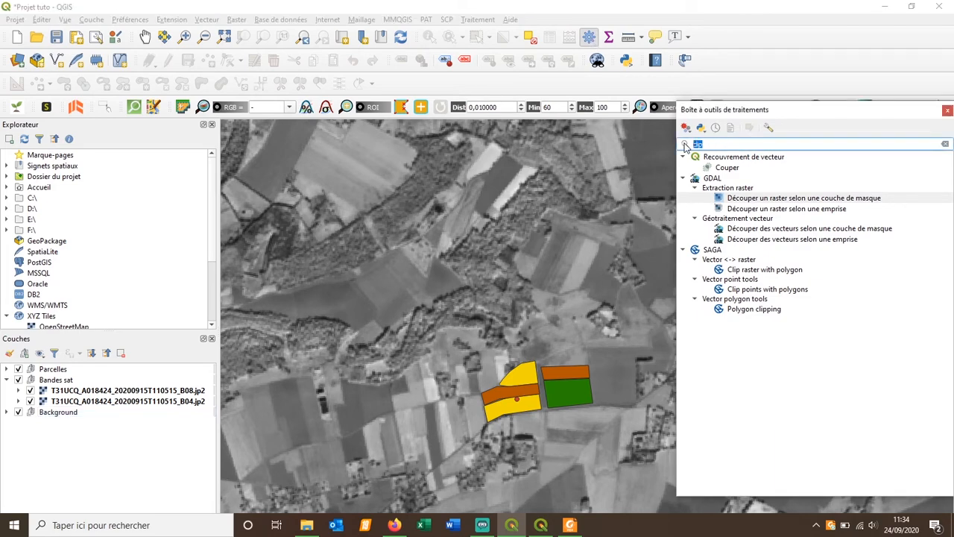
pyautogui.write('clip')
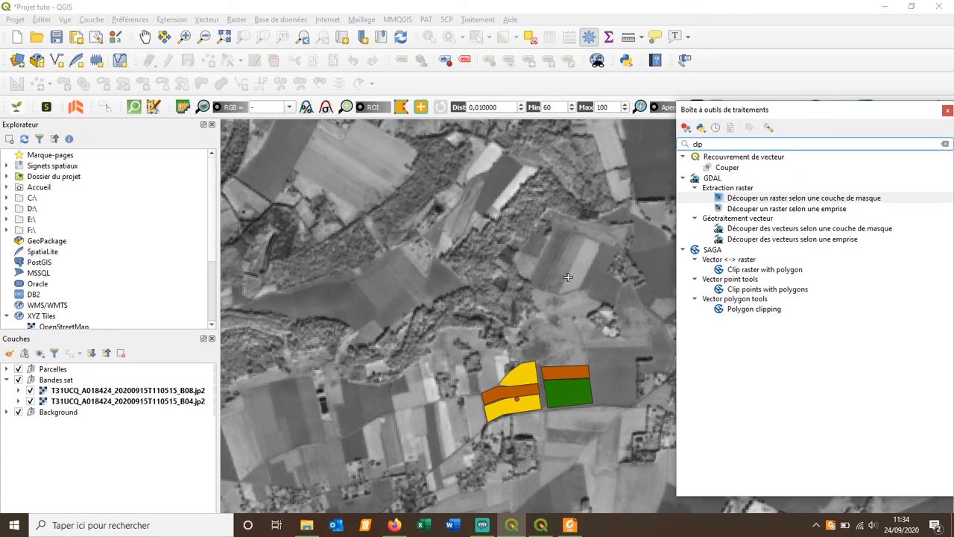
pyautogui.doubleClick(758, 199)
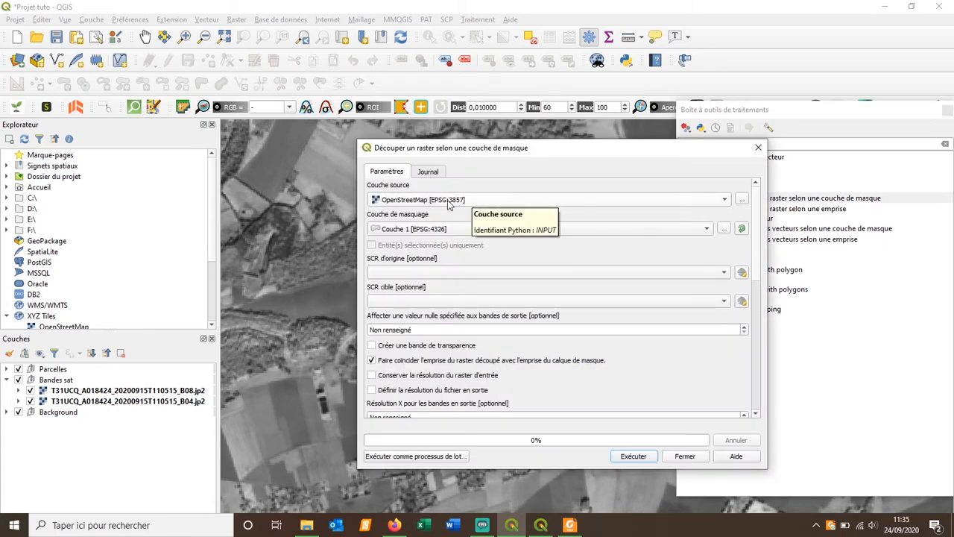
# Set T31UCQ_A018424_20200915T110515_B04.jp2 as the source and use the parcel layer Couche 1 as the mask.
pyautogui.click(449, 203)
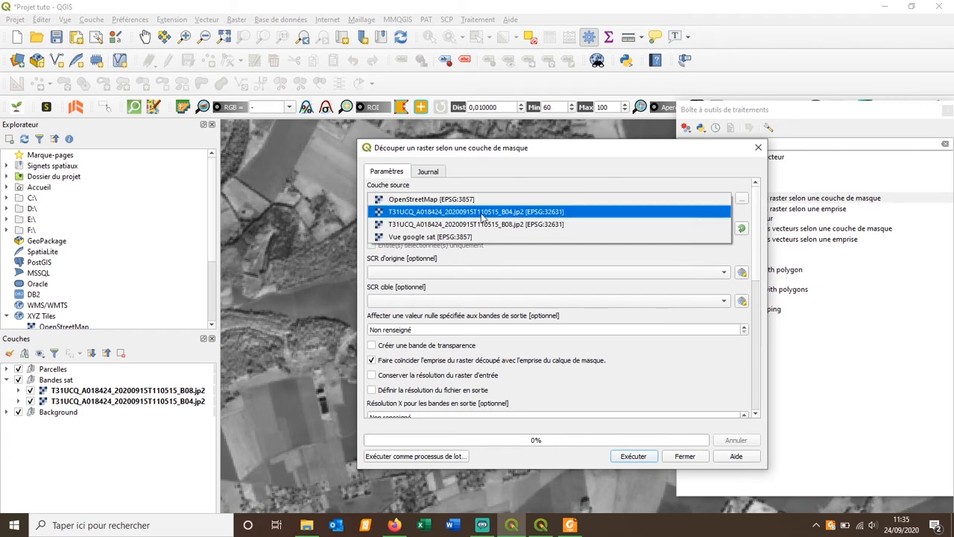
pyautogui.click(521, 213)
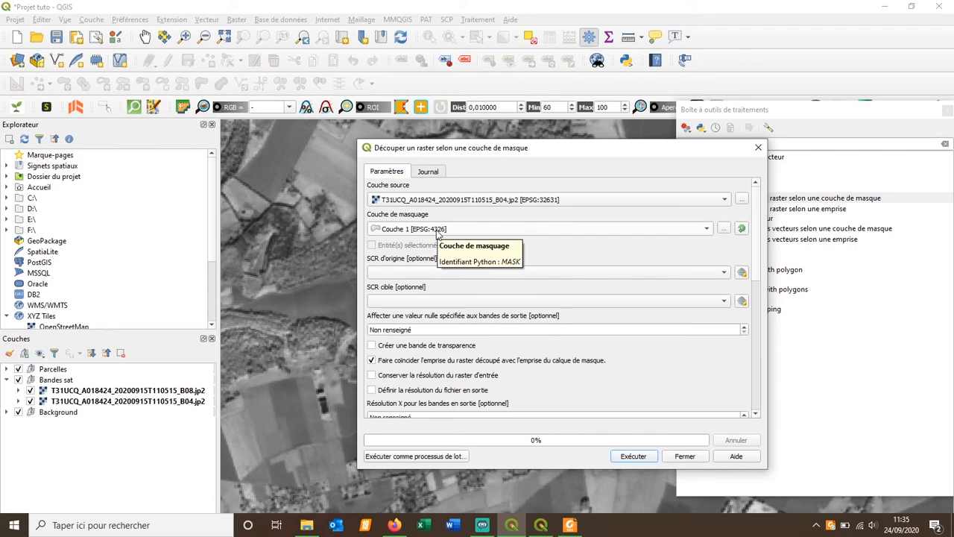
pyautogui.click(438, 228)
pyautogui.click(7, 369)
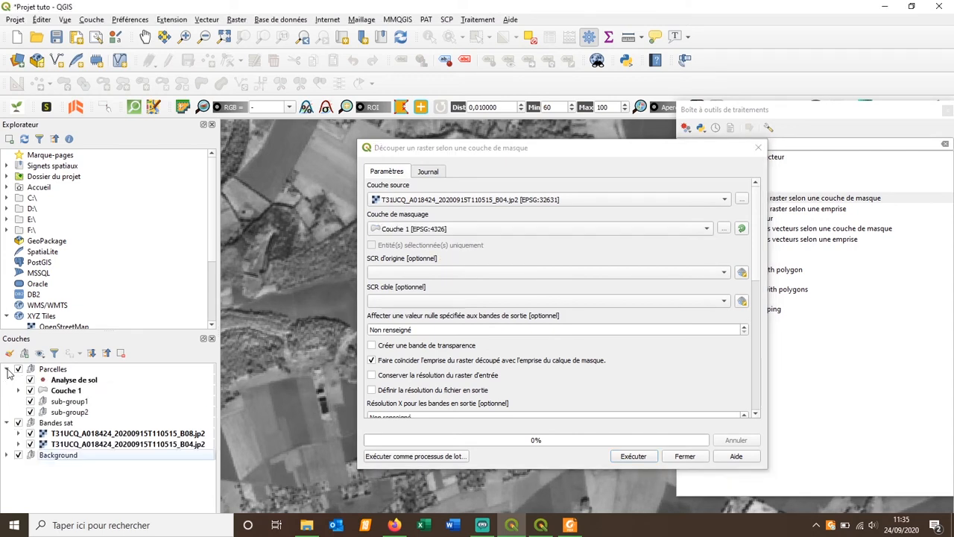
pyautogui.click(67, 391)
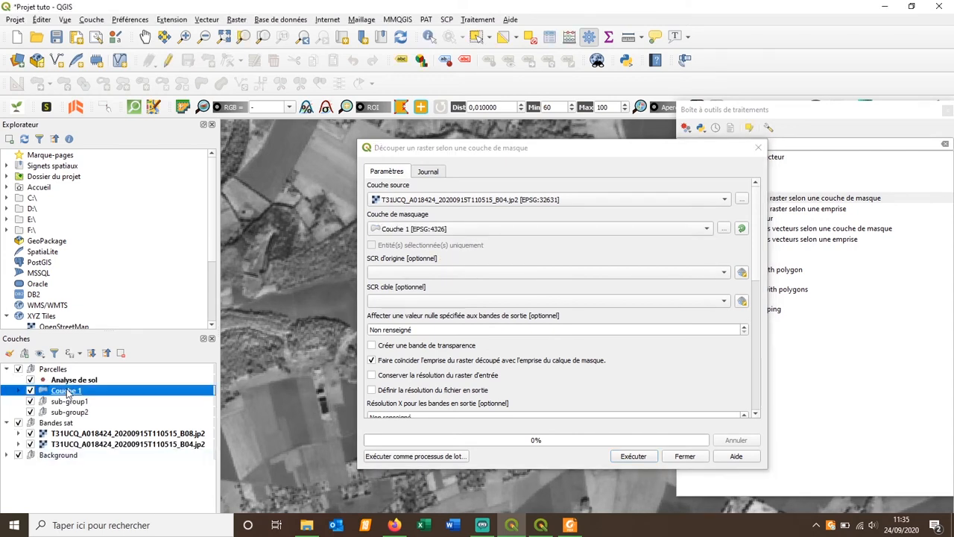
pyautogui.click(19, 390)
pyautogui.click(20, 390)
# Enable the transparency band, run the clip of band 4 to a temporary file, and close the clipping dialog.
pyautogui.click(400, 350)
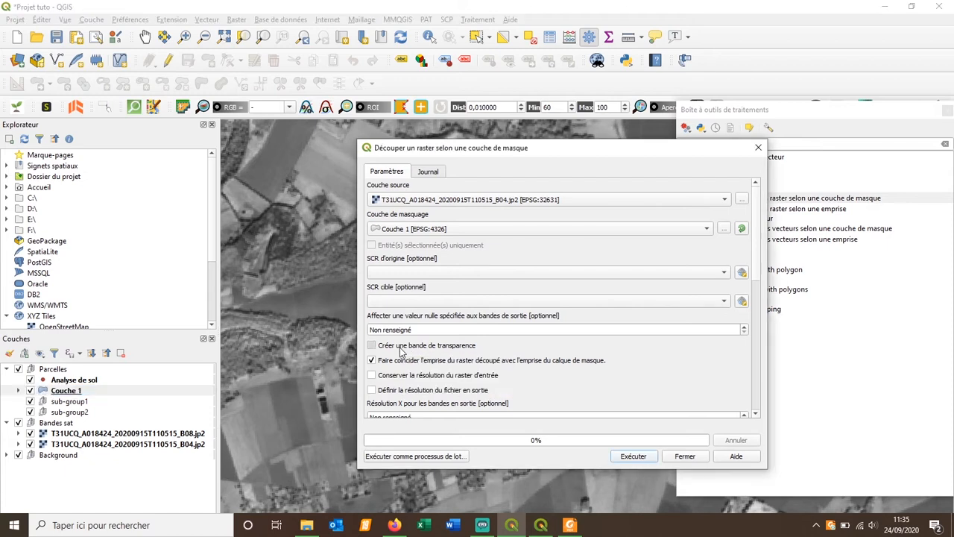
pyautogui.scroll(-5, 596, 393)
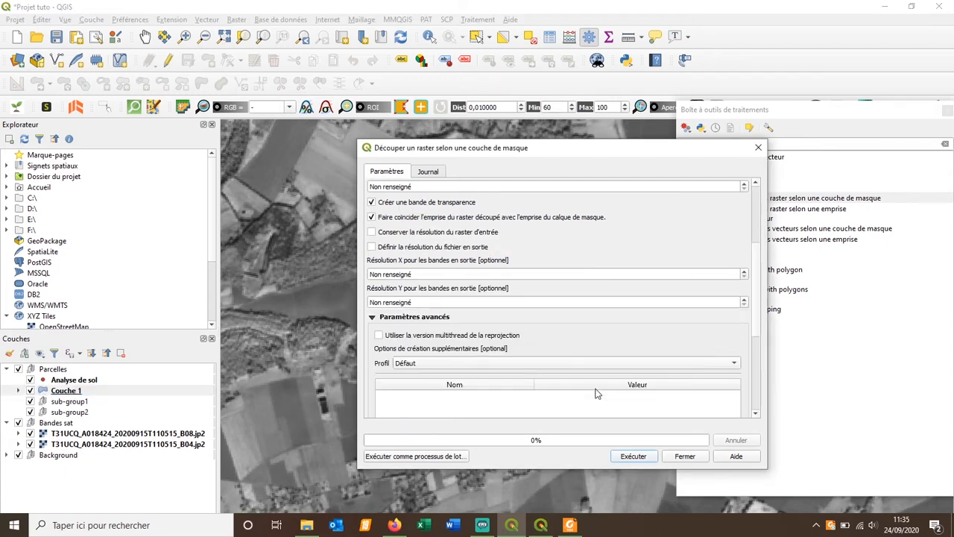
pyautogui.scroll(-3, 597, 393)
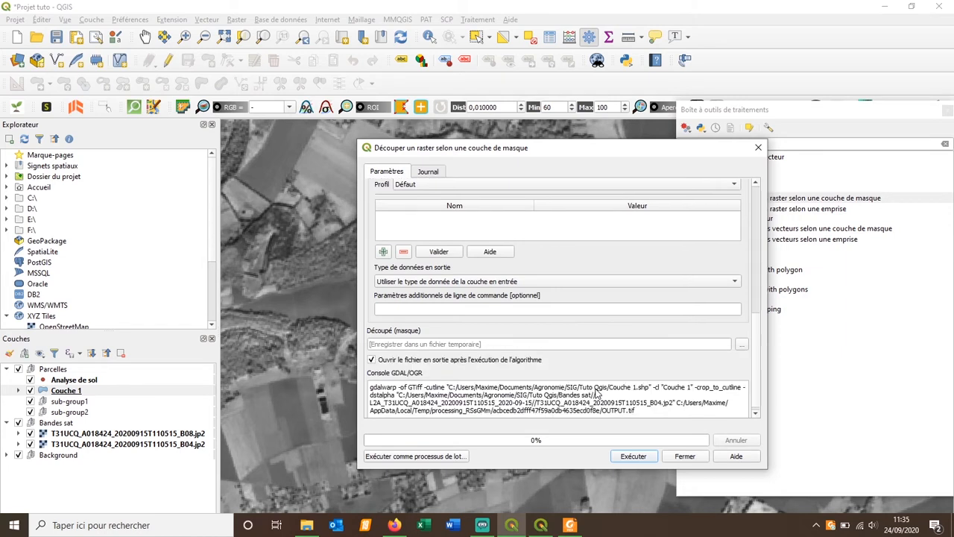
pyautogui.scroll(-1, 596, 393)
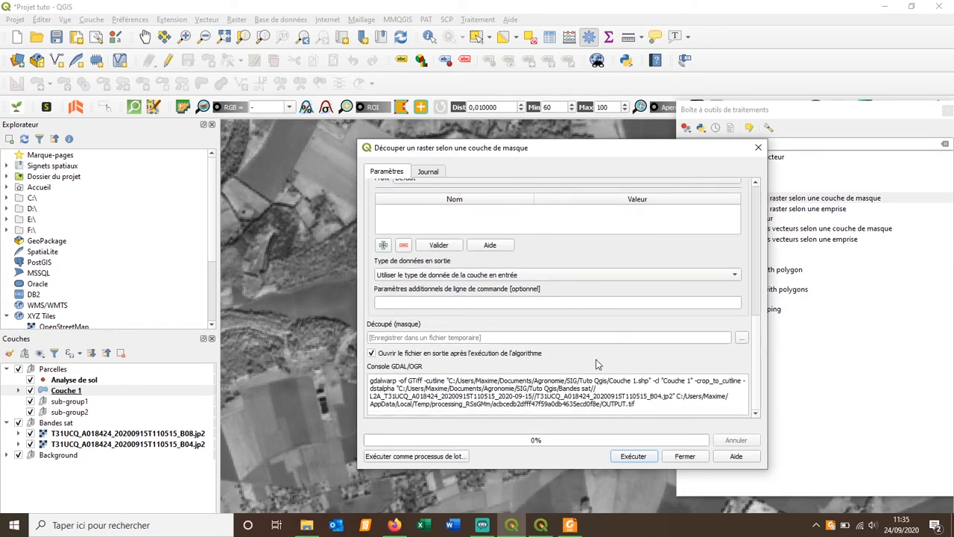
pyautogui.click(642, 457)
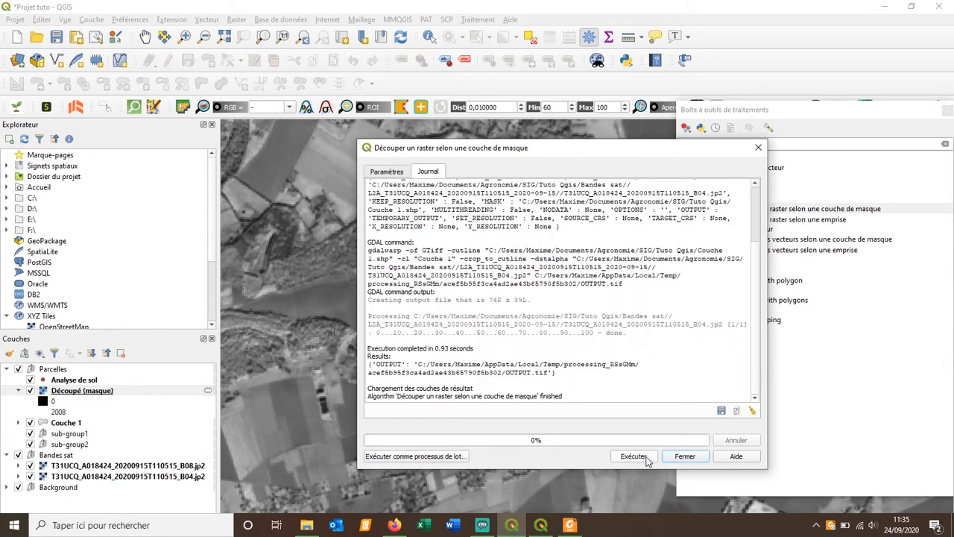
pyautogui.click(684, 456)
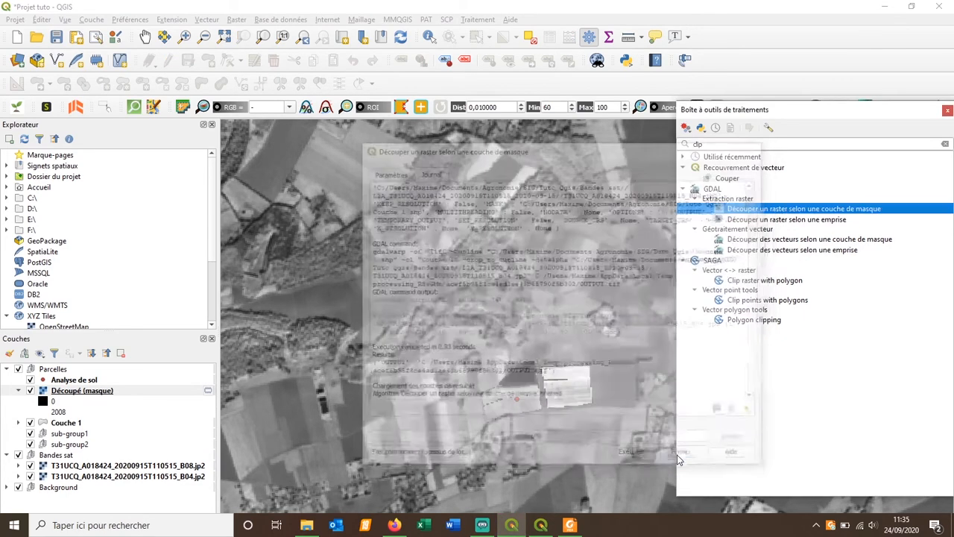
# Inspect the clipped raster over the parcels by switching its visibility off and on, and check its legend.
pyautogui.click(31, 391)
pyautogui.click(30, 391)
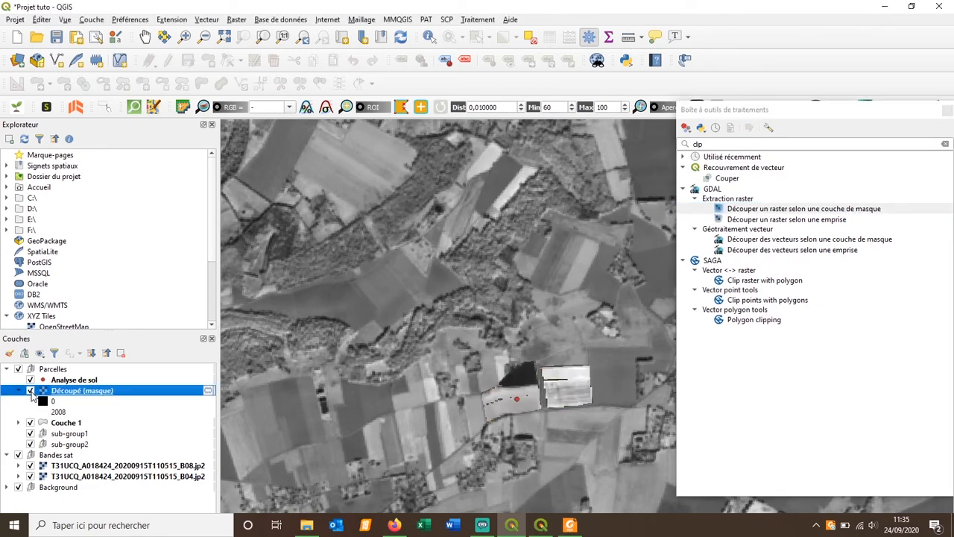
pyautogui.scroll(2, 536, 398)
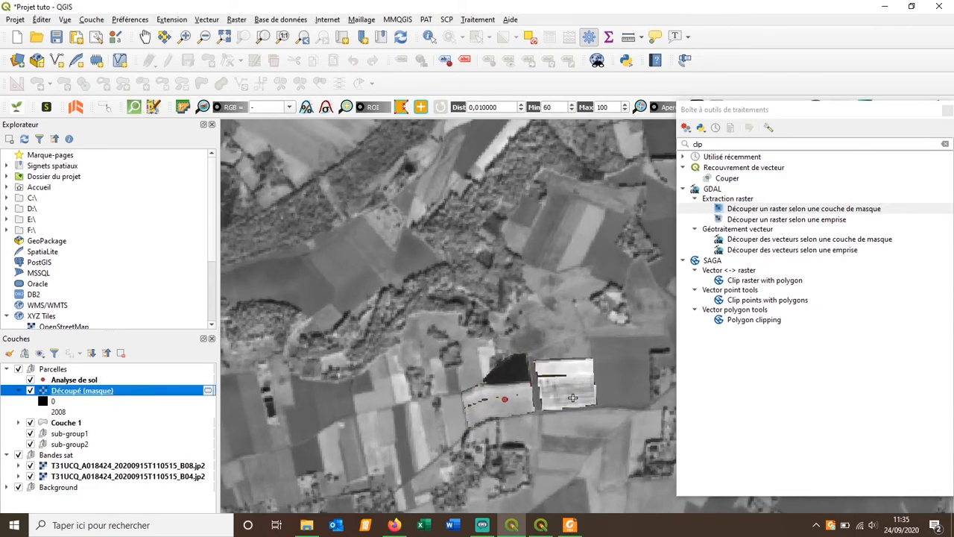
pyautogui.scroll(1, 537, 399)
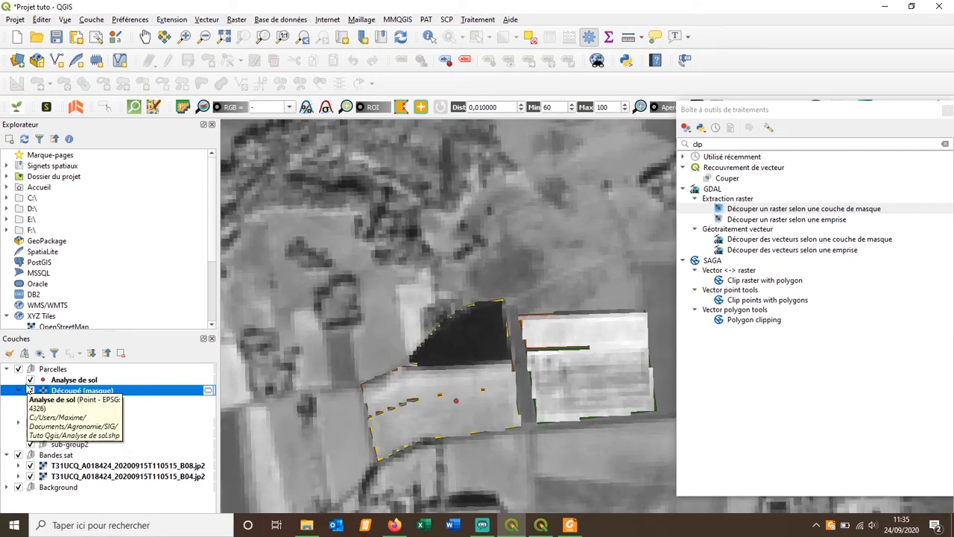
pyautogui.click(20, 391)
pyautogui.click(20, 391)
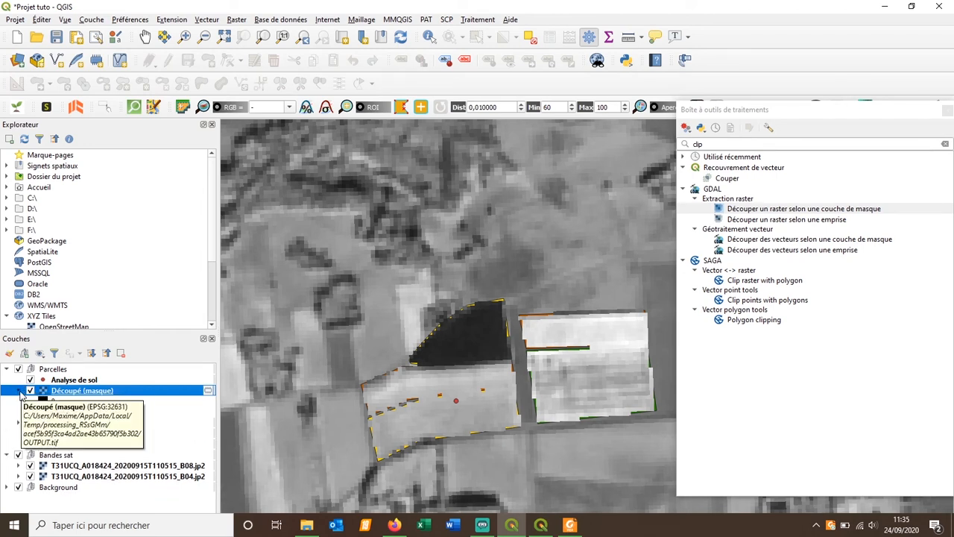
pyautogui.click(20, 391)
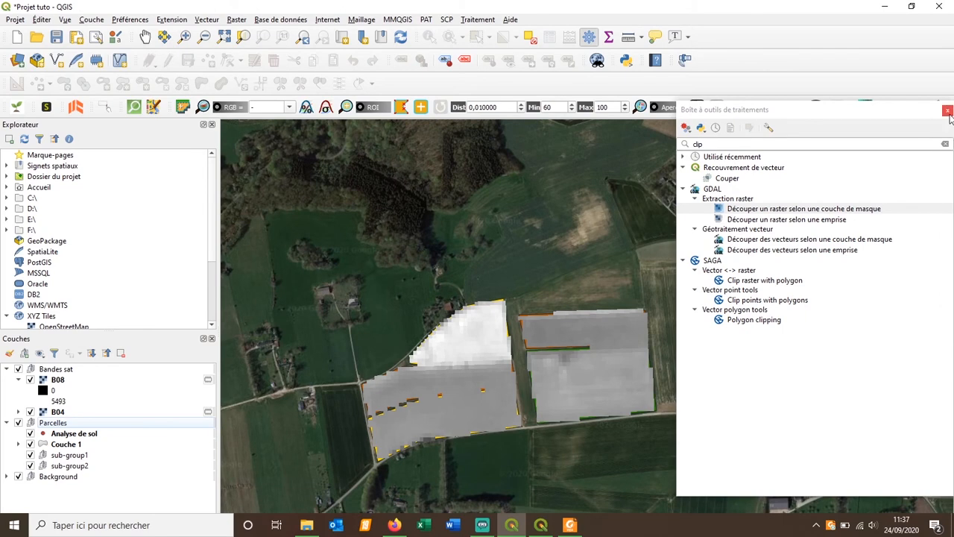
# Close the processing toolbox, review the clipped B08 and B04 layers, and consult the NDVI formula in the PDF memo in Foxit Reader.
pyautogui.click(947, 111)
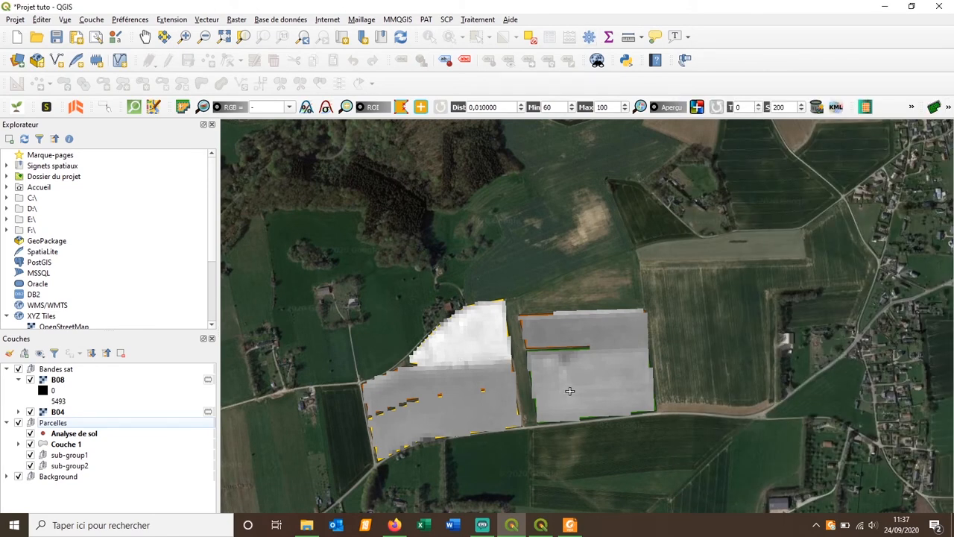
pyautogui.click(58, 382)
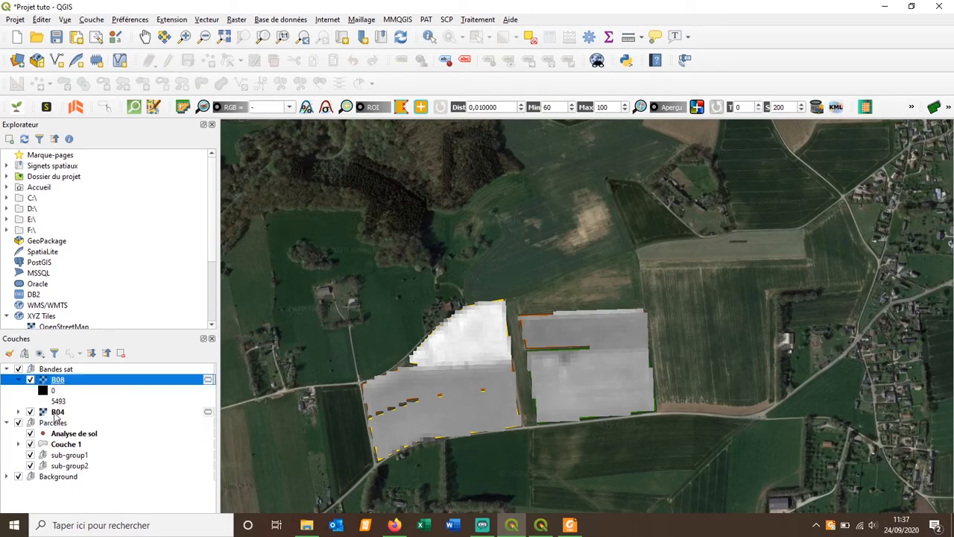
pyautogui.click(58, 413)
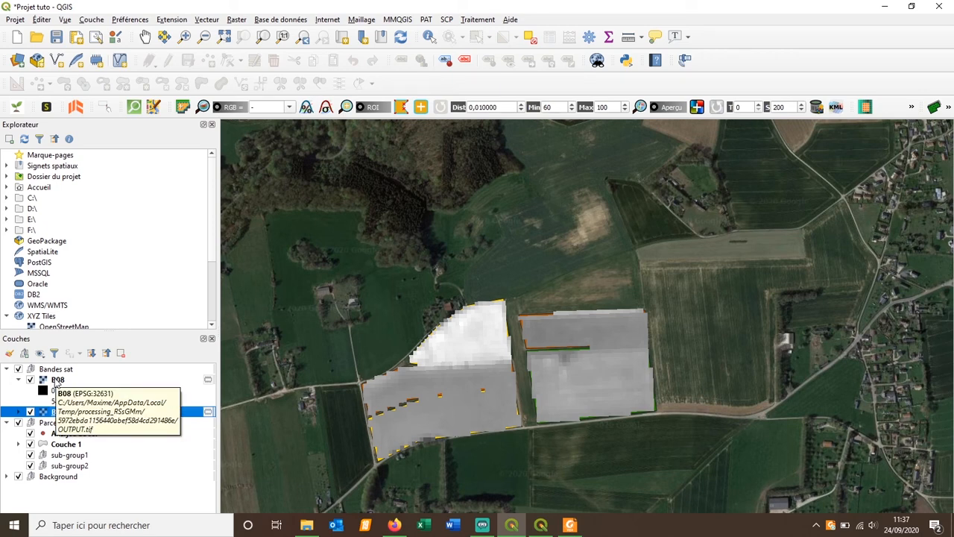
pyautogui.click(65, 381)
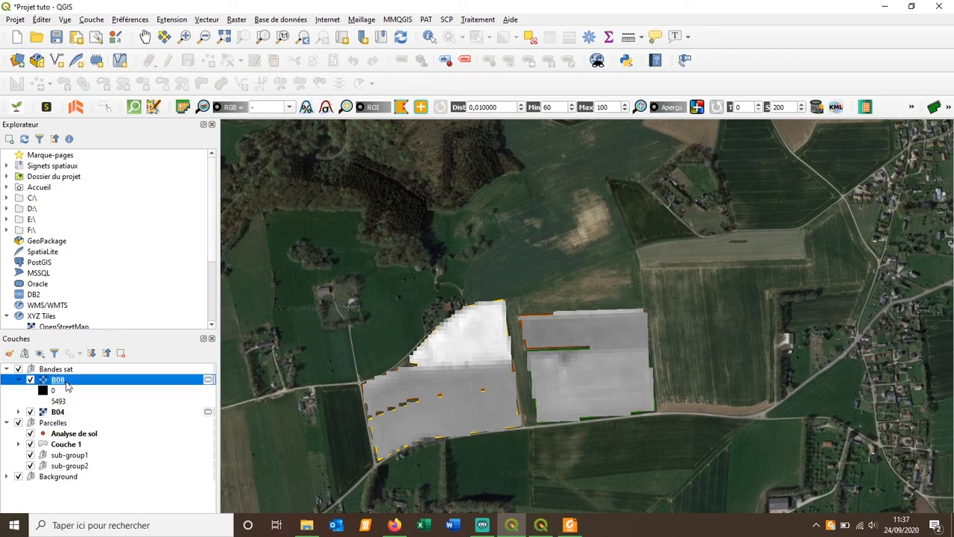
pyautogui.hotkey('alt', 'Tab')
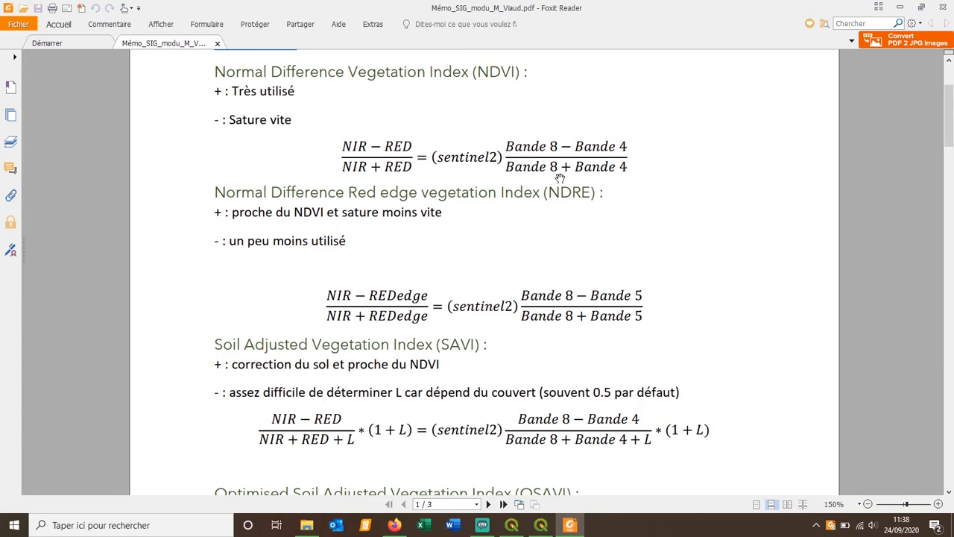
# Switch to QGIS and set the raster calculator's output to a GeoTIFF named Couche NDVI in the Tuto Qgis folder.
pyautogui.click(513, 525)
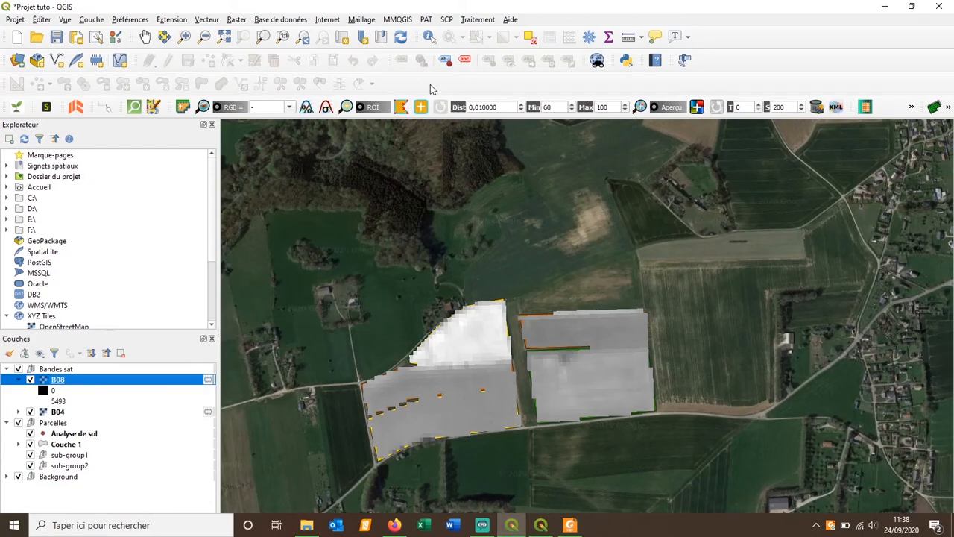
pyautogui.click(235, 19)
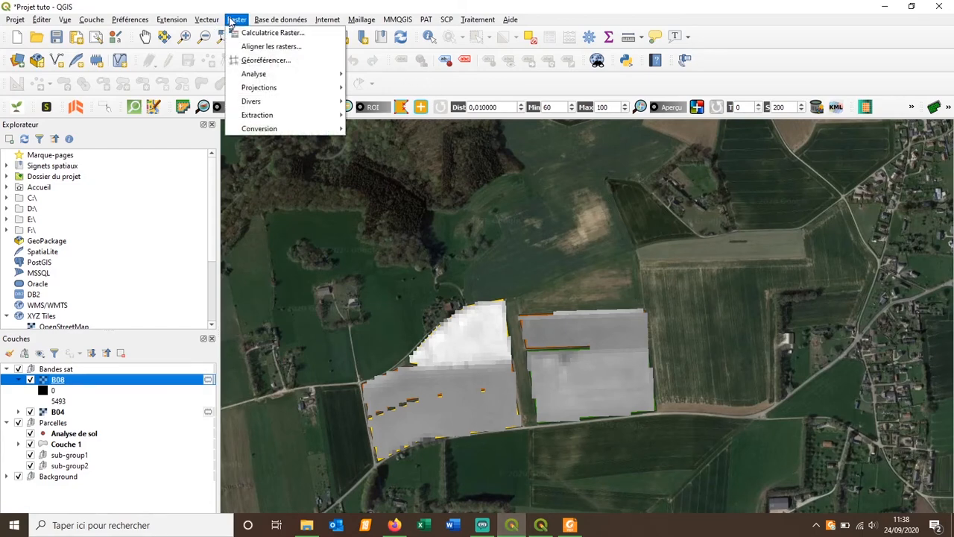
pyautogui.click(257, 33)
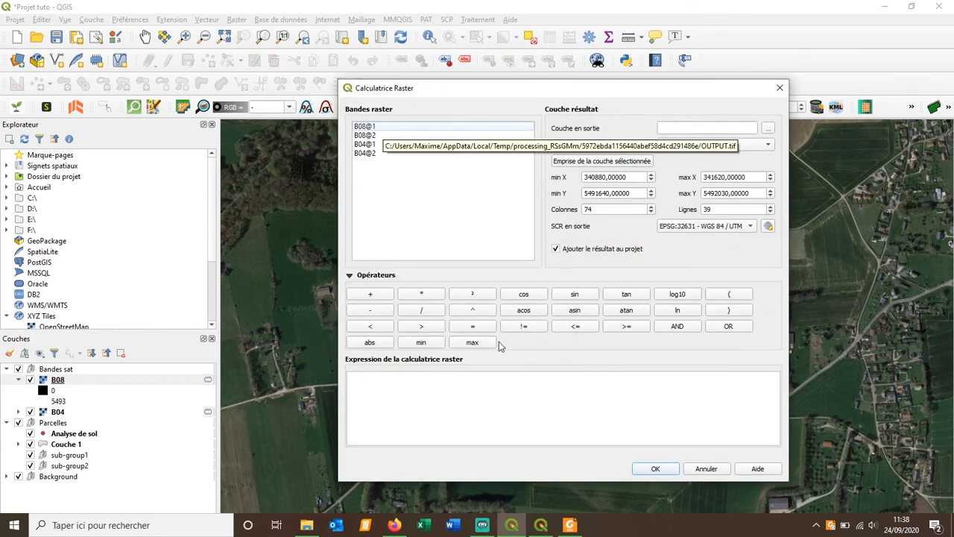
pyautogui.click(768, 129)
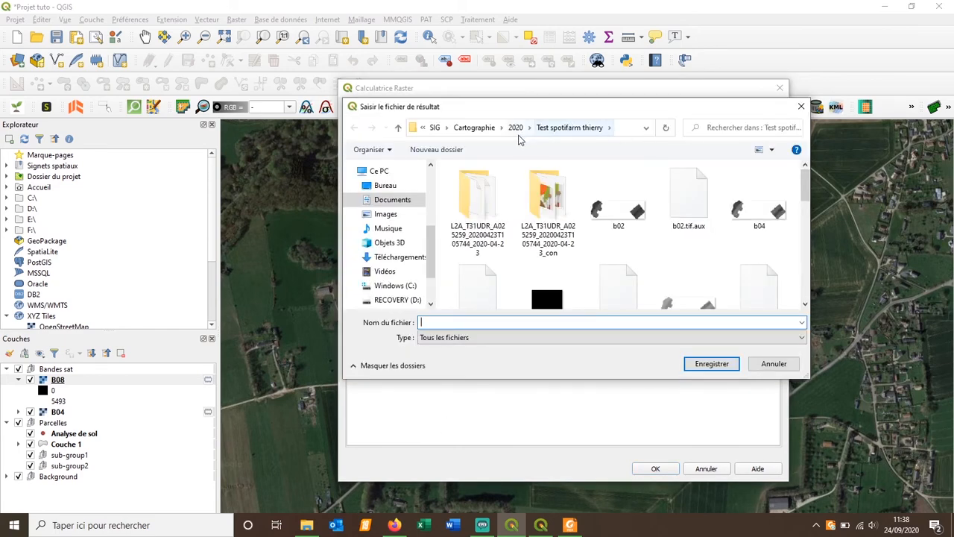
pyautogui.click(436, 126)
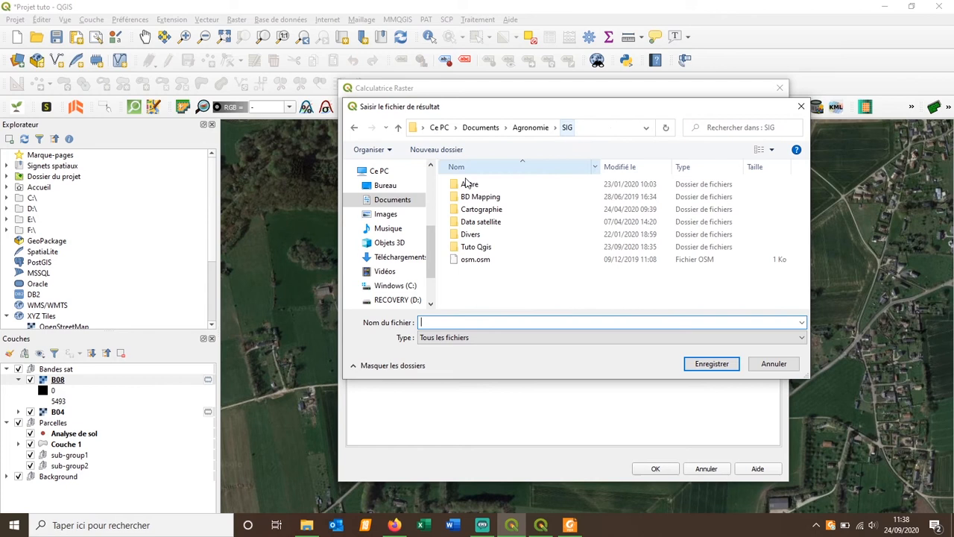
pyautogui.doubleClick(477, 248)
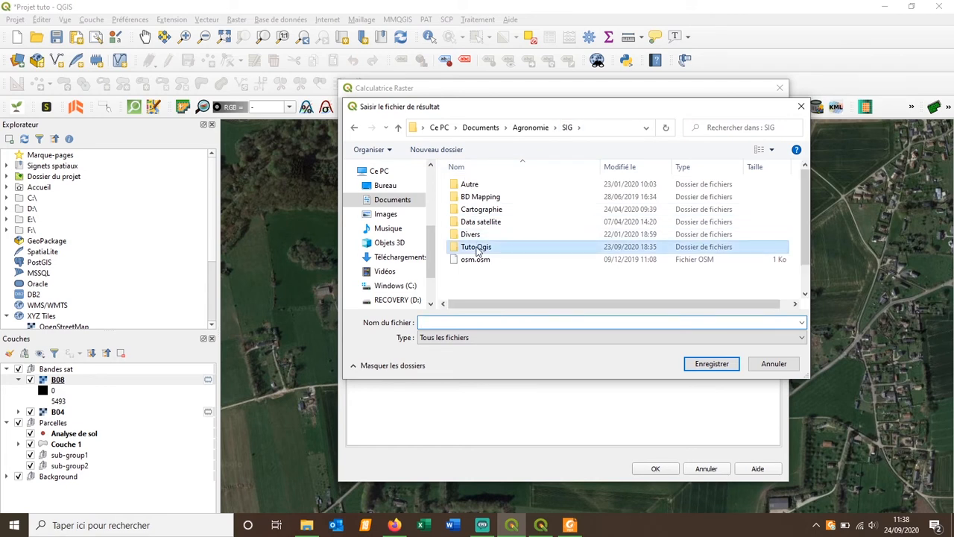
pyautogui.click(471, 321)
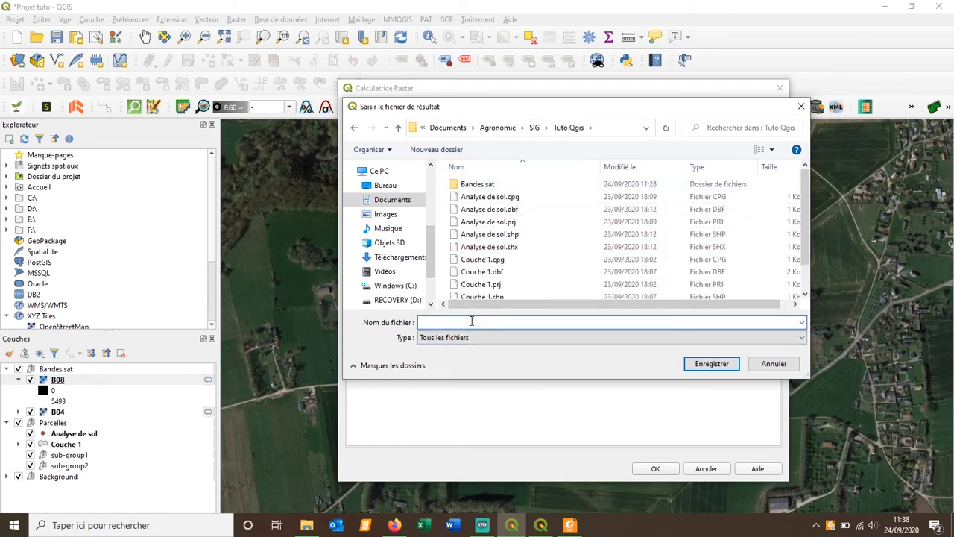
pyautogui.write('Couche NDVI')
pyautogui.press('Return')
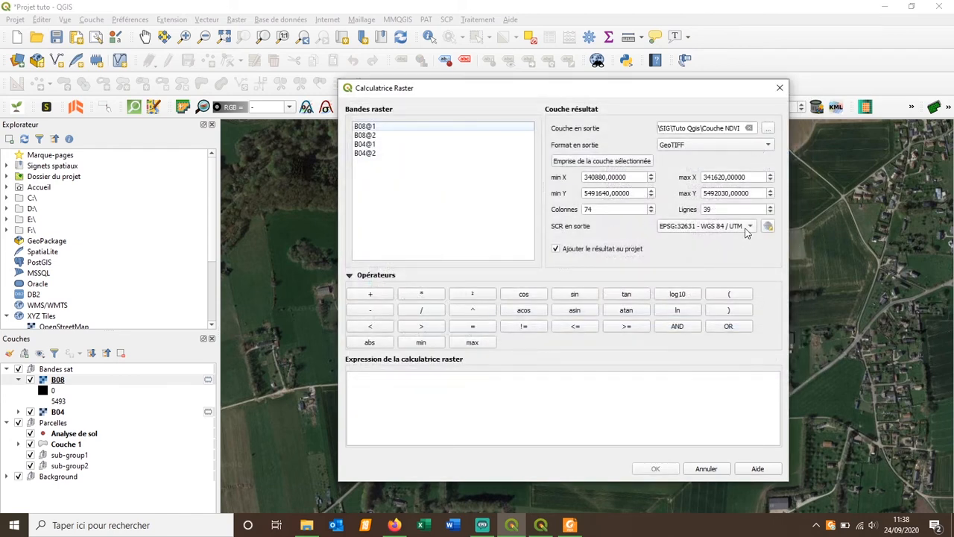
pyautogui.click(703, 147)
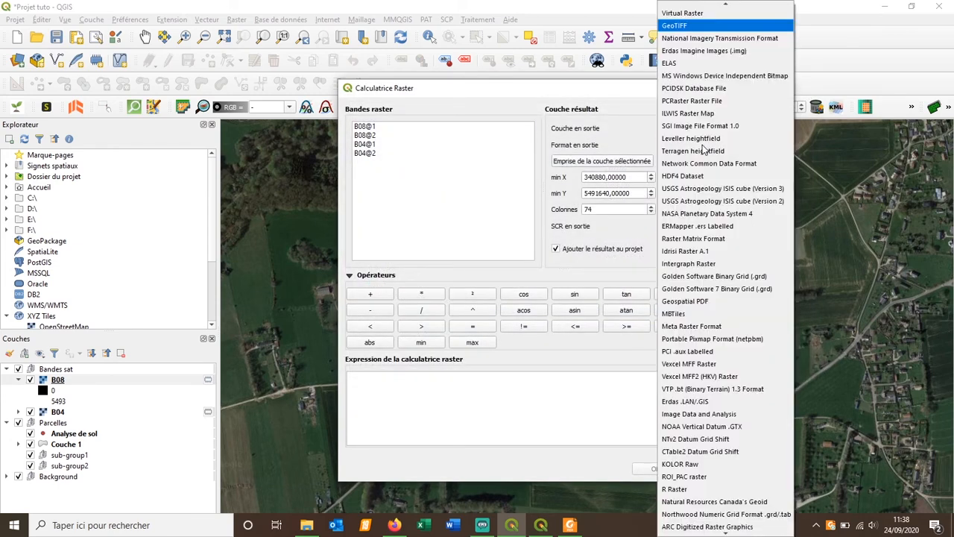
pyautogui.click(680, 29)
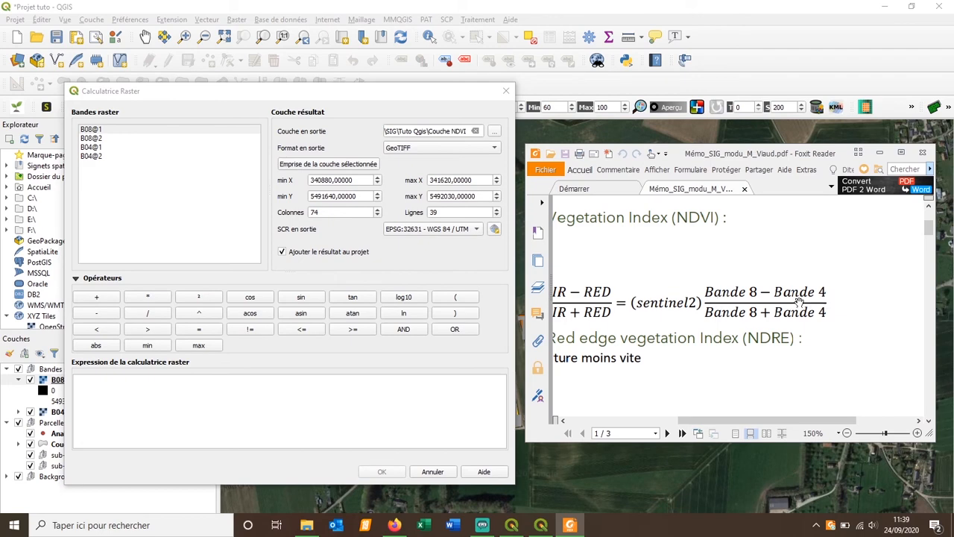
# Build the NDVI numerator ( "B08@1" - "B04@1" ) in the raster calculator expression.
pyautogui.click(145, 387)
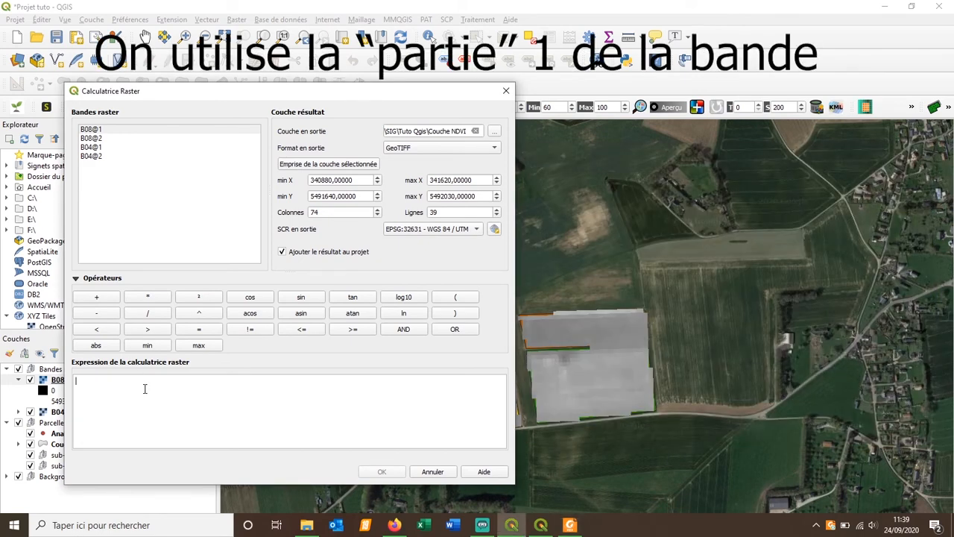
pyautogui.doubleClick(98, 130)
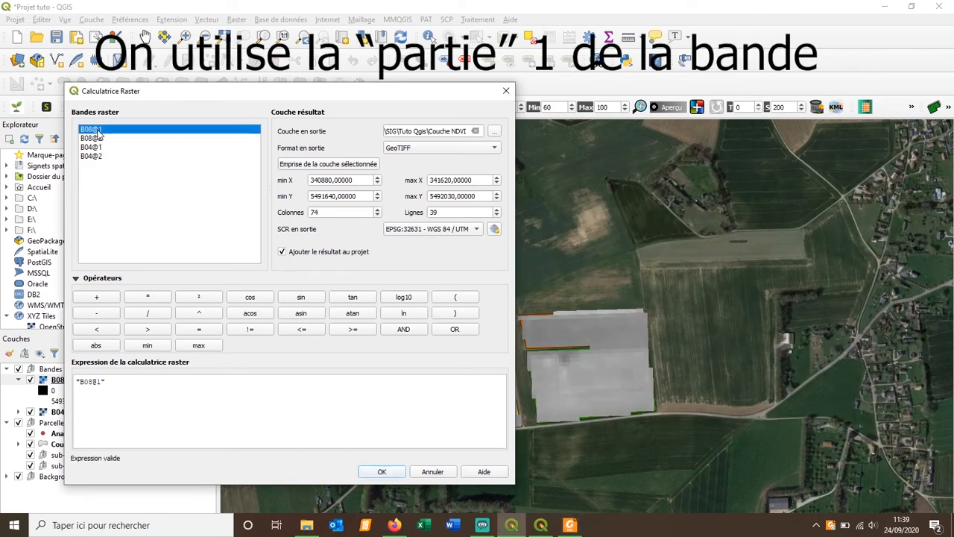
pyautogui.click(104, 313)
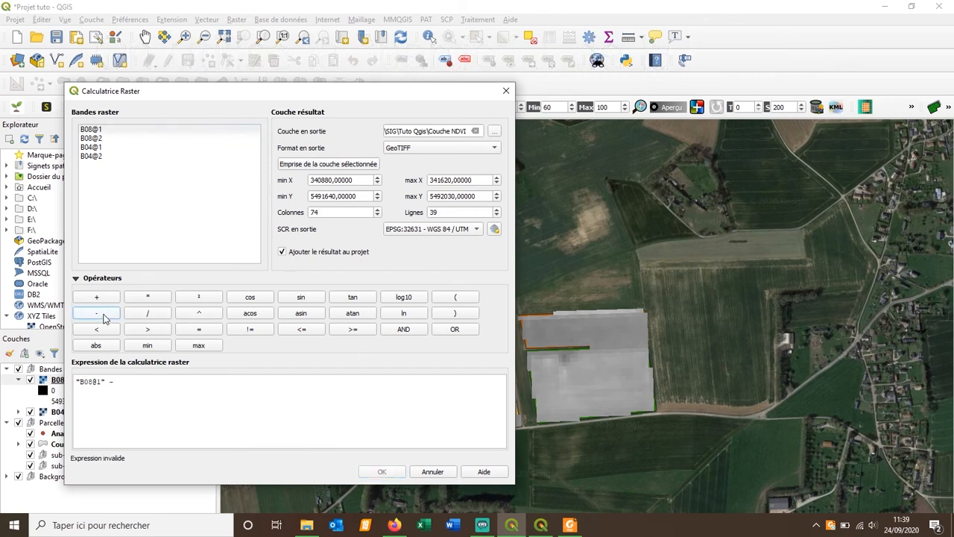
pyautogui.doubleClick(96, 147)
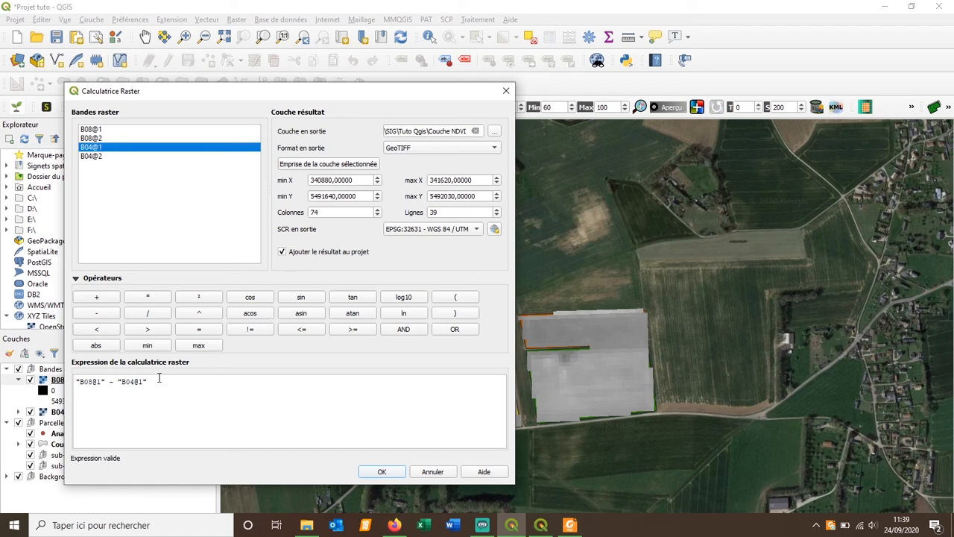
pyautogui.click(77, 381)
pyautogui.click(454, 297)
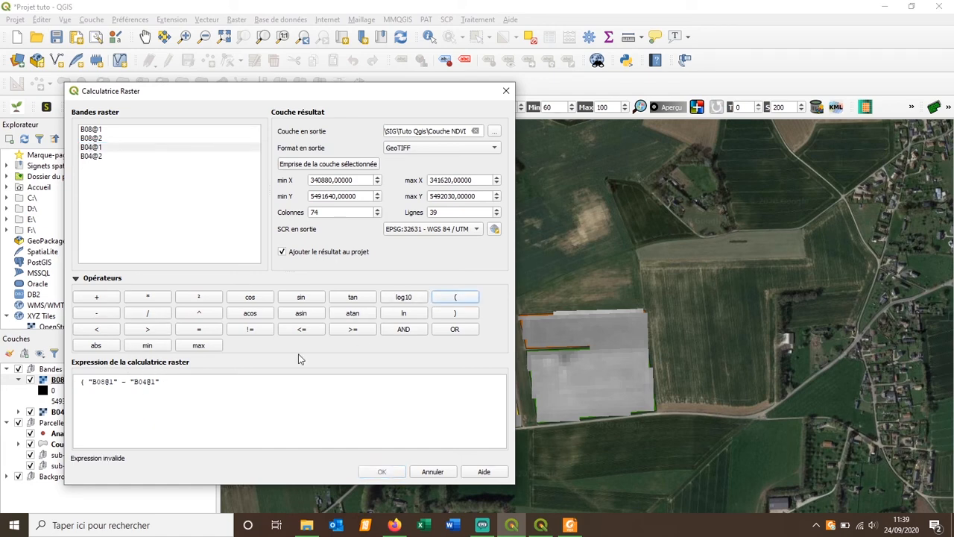
pyautogui.click(457, 315)
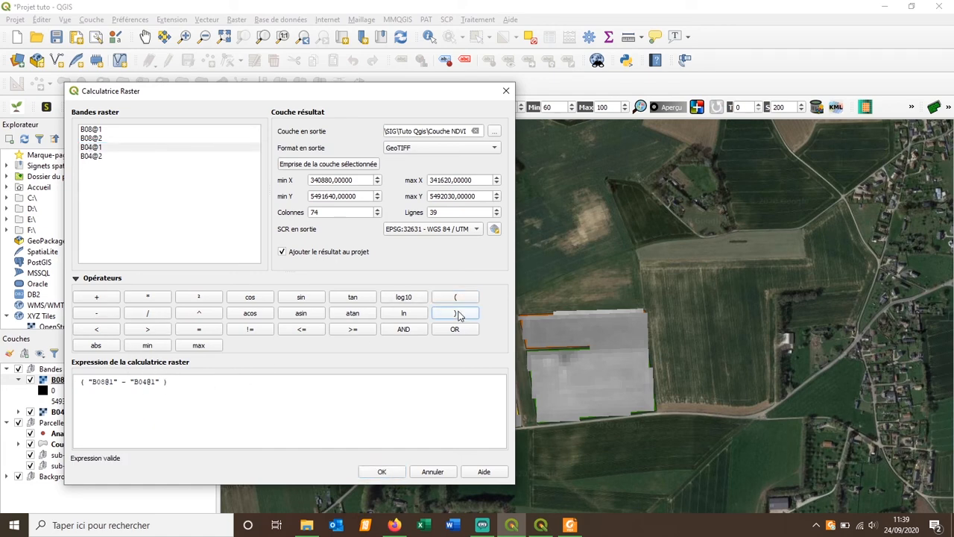
# Divide the expression by ( "B08@1" + "B04@1" ) and run the raster calculation.
pyautogui.click(149, 314)
pyautogui.click(456, 298)
pyautogui.doubleClick(99, 131)
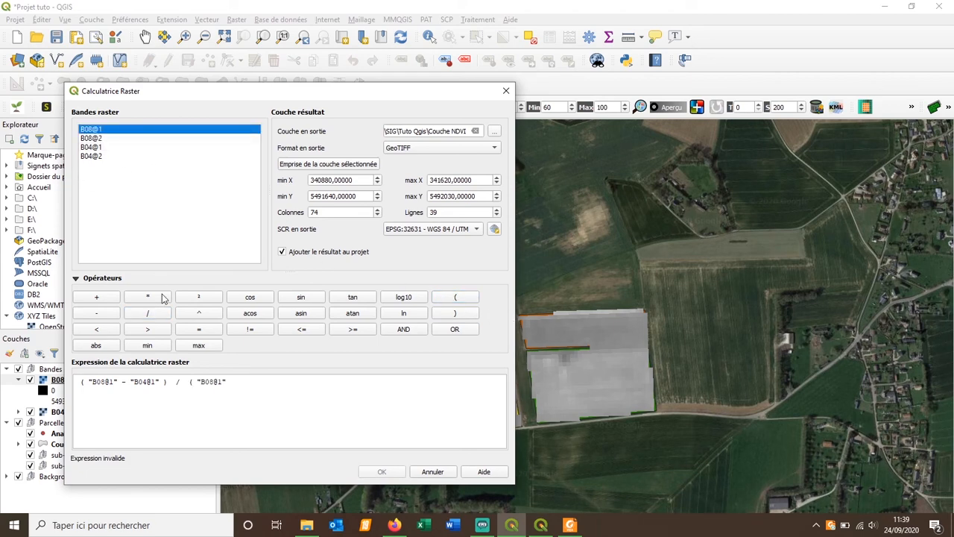
pyautogui.click(95, 298)
pyautogui.click(92, 148)
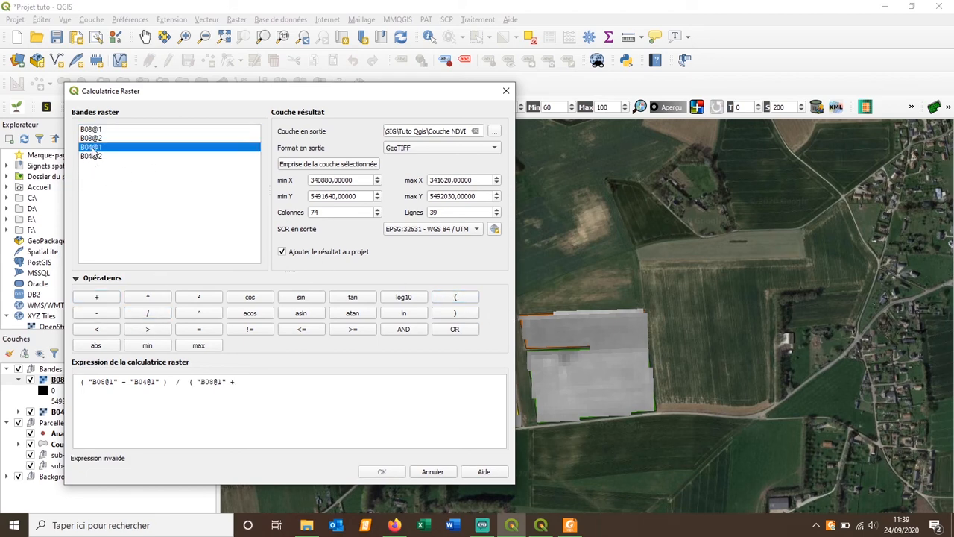
pyautogui.doubleClick(92, 149)
pyautogui.click(454, 313)
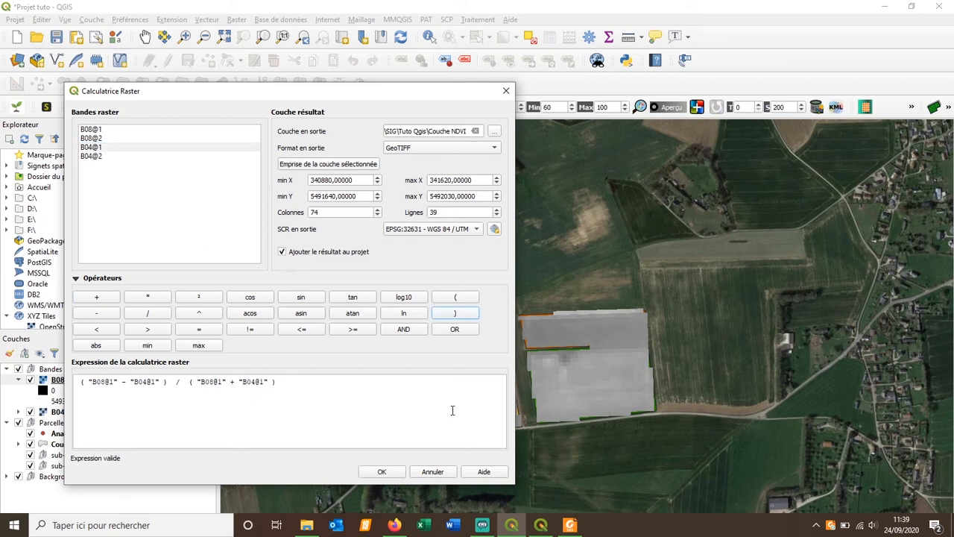
pyautogui.click(383, 470)
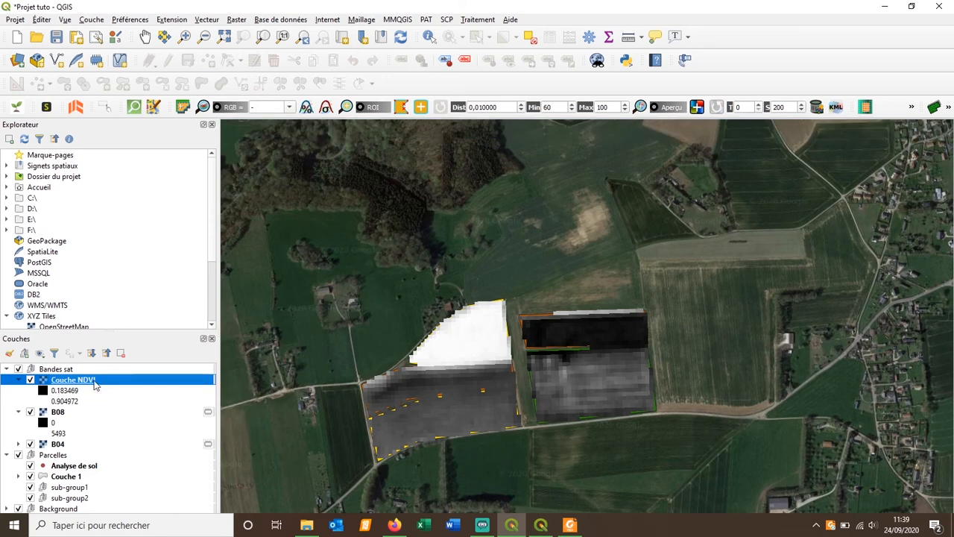
# Set the Couche NDVI layer's symbology to Pseudo-couleur à bande unique with the Carte modu colour ramp.
pyautogui.doubleClick(94, 384)
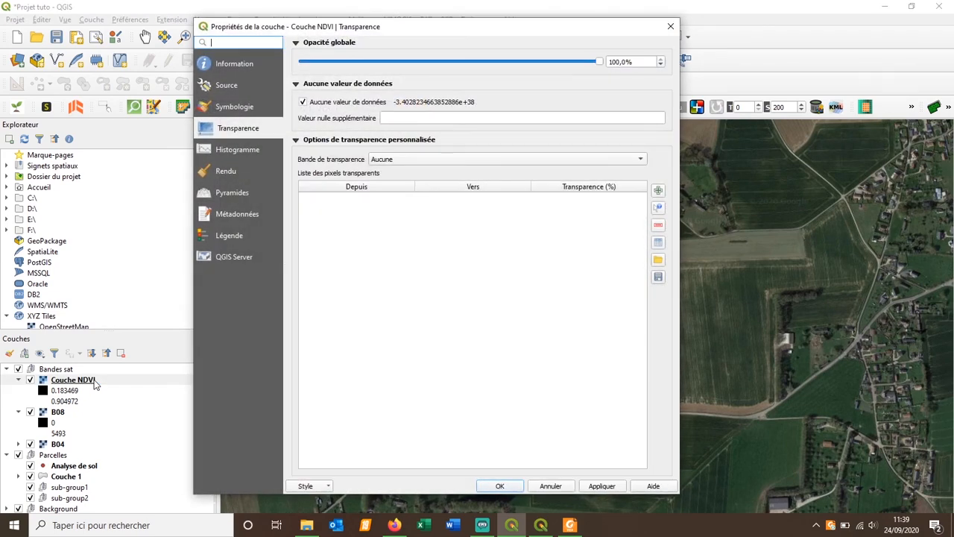
pyautogui.click(240, 108)
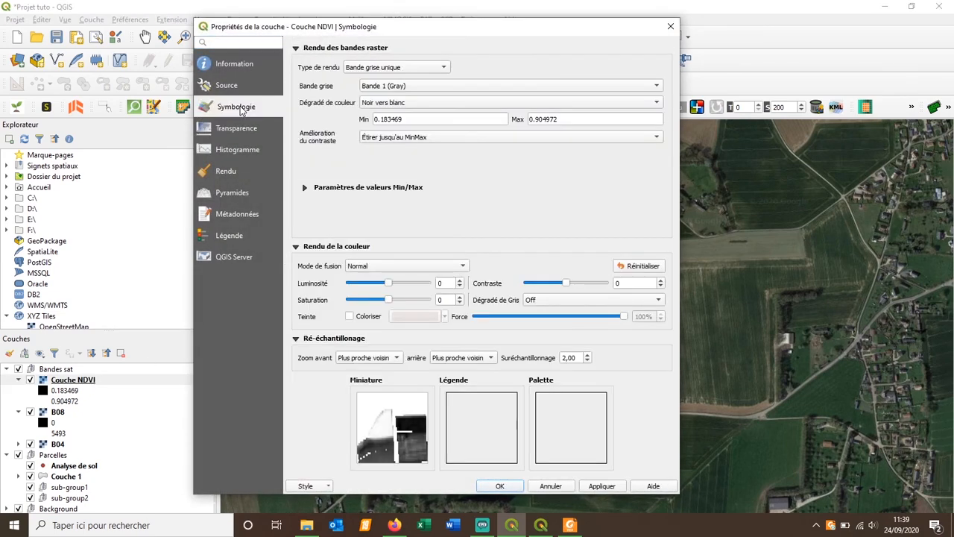
pyautogui.click(412, 69)
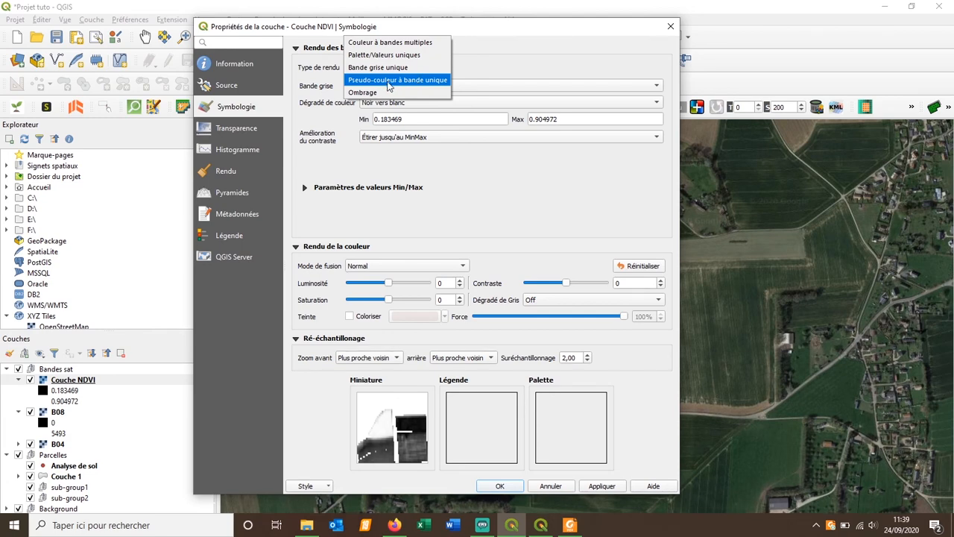
pyautogui.click(388, 80)
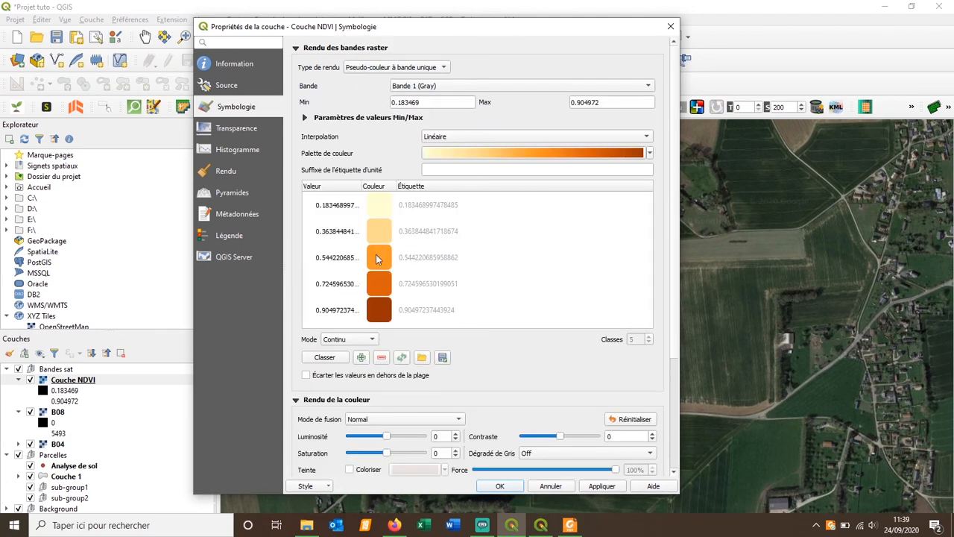
pyautogui.click(649, 153)
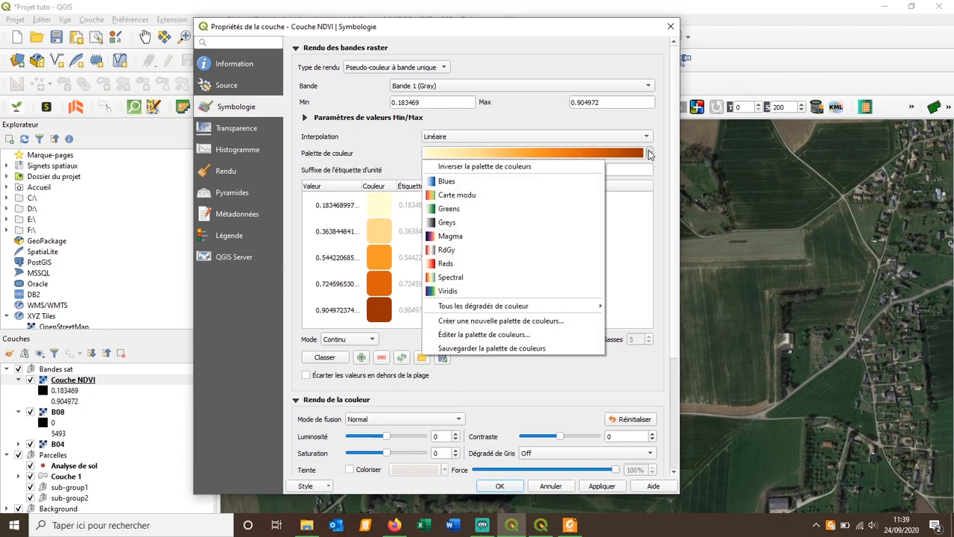
pyautogui.click(489, 195)
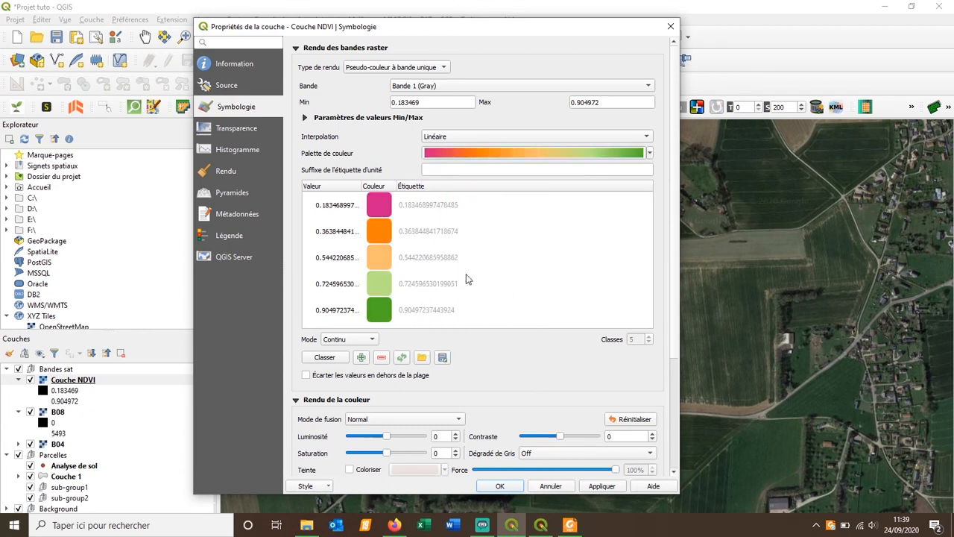
# Look through the full list of colour ramps, keep Carte modu, and apply the symbology to inspect the NDVI over the parcels.
pyautogui.click(649, 153)
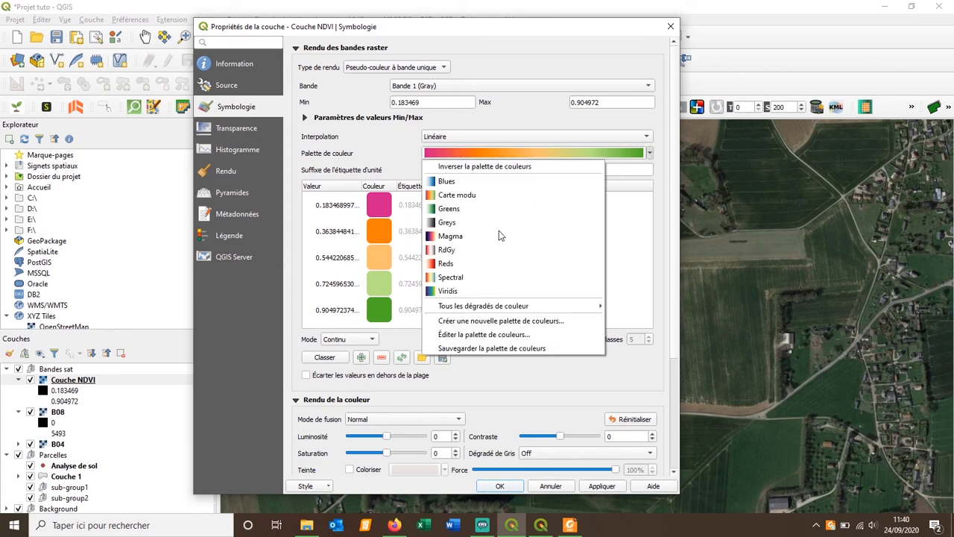
pyautogui.moveTo(475, 312)
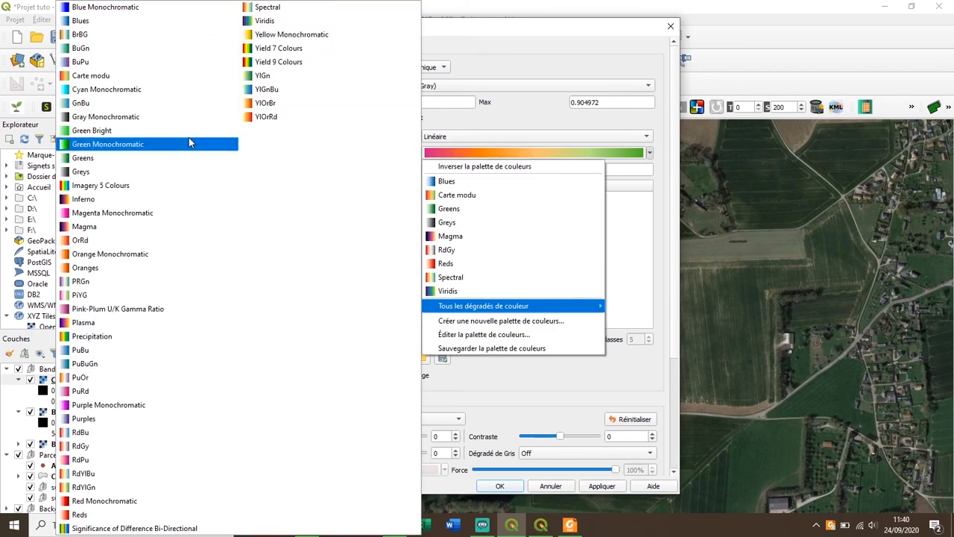
pyautogui.click(635, 293)
pyautogui.click(636, 293)
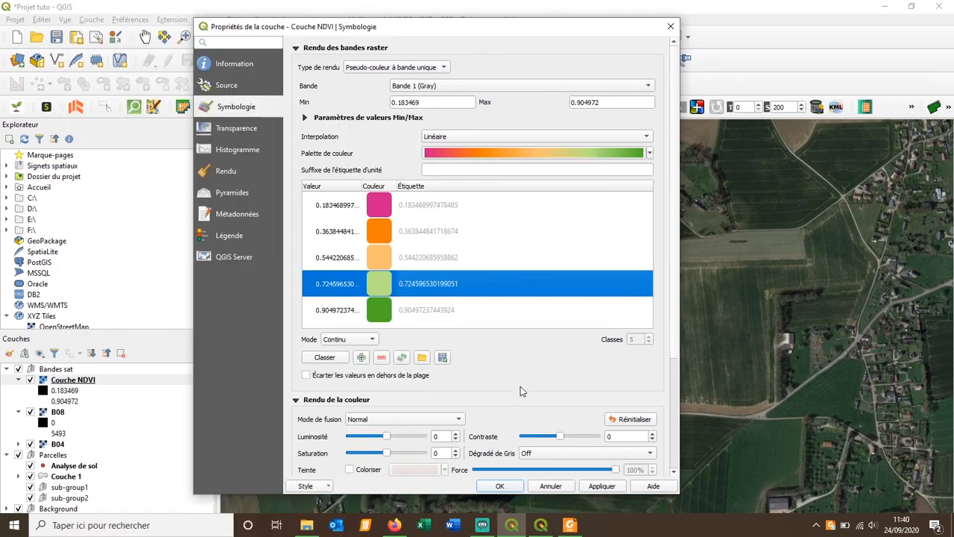
pyautogui.click(600, 488)
pyautogui.click(500, 486)
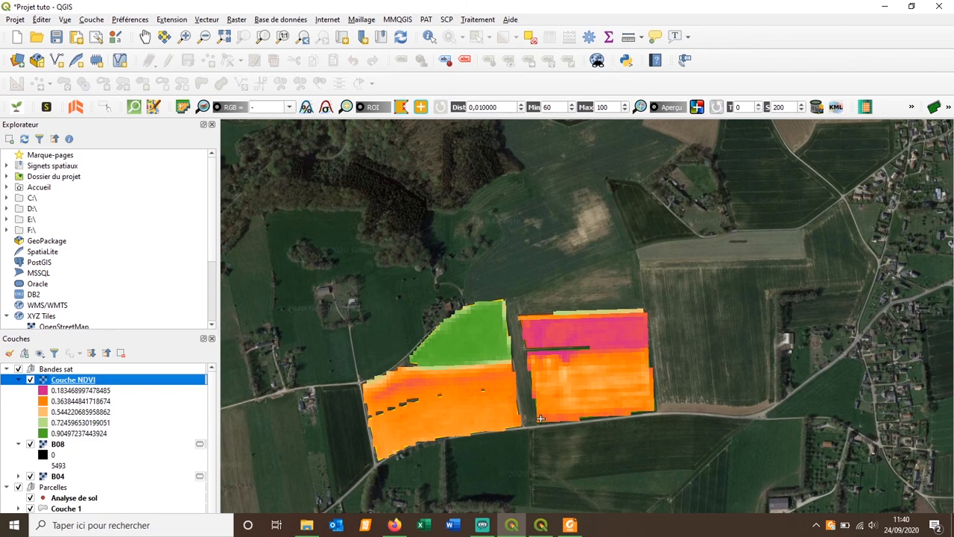
pyautogui.scroll(1, 544, 421)
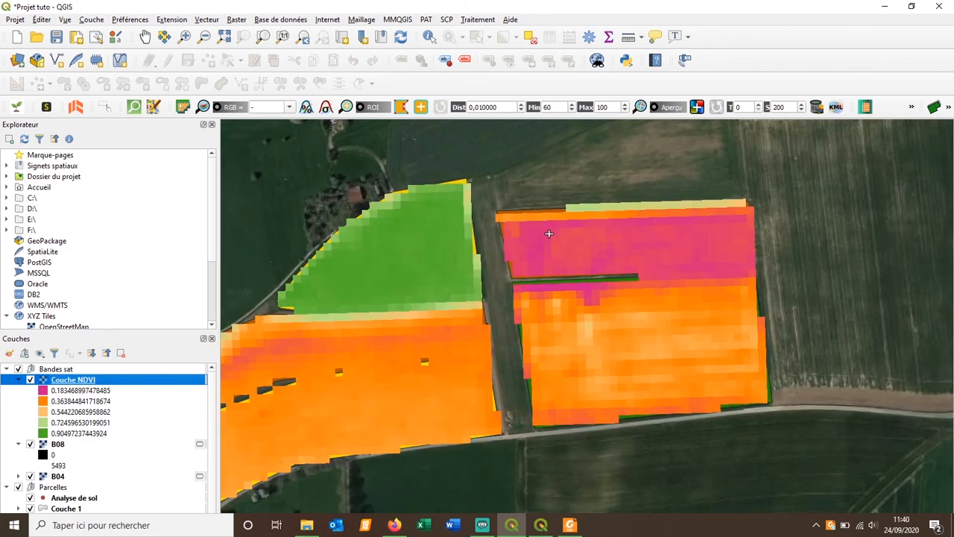
pyautogui.scroll(-1, 382, 373)
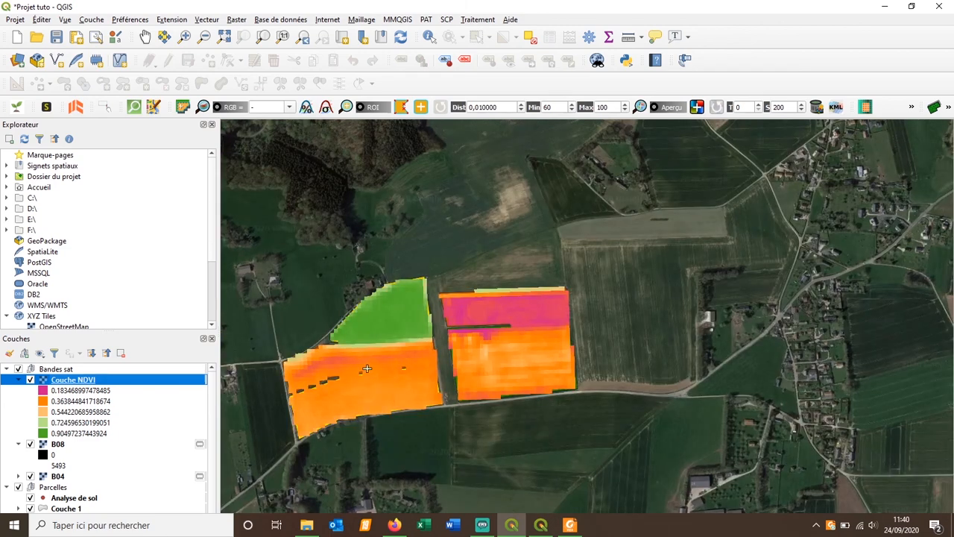